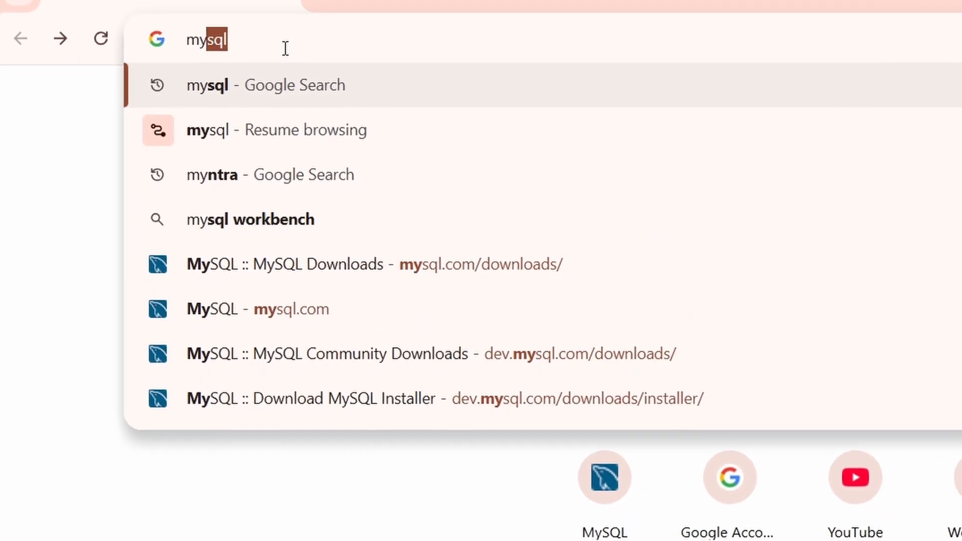
Search Google for 'mysql' from the Chrome address bar.
key(Return)
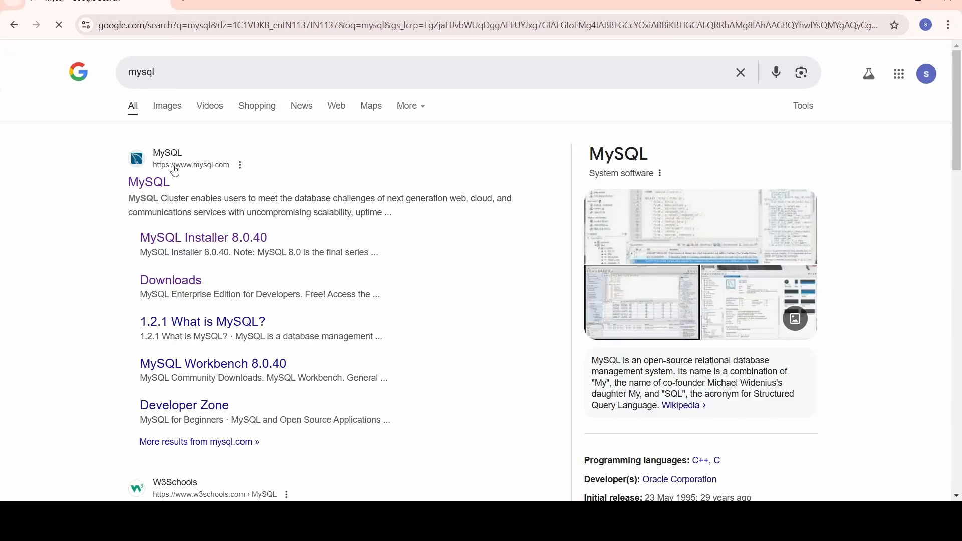
Browse mysql.com Downloads to MySQL Installer for Windows and request the 306.5M MSI.
click(162, 187)
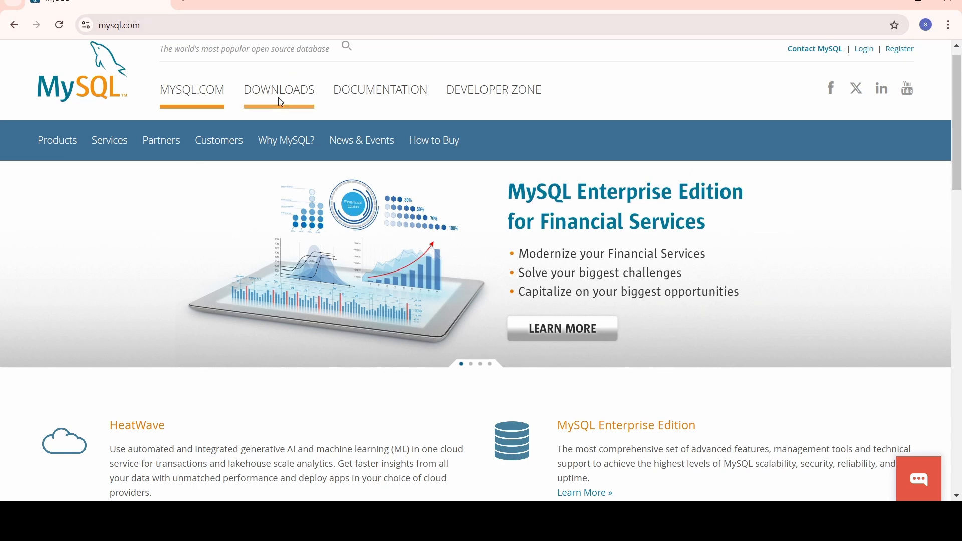
click(279, 98)
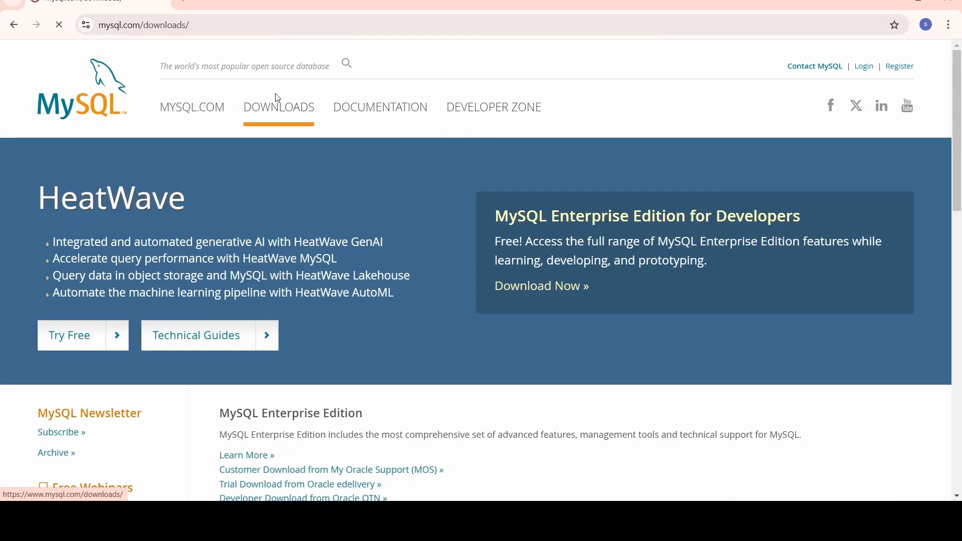
scroll(303, 345, down, 6)
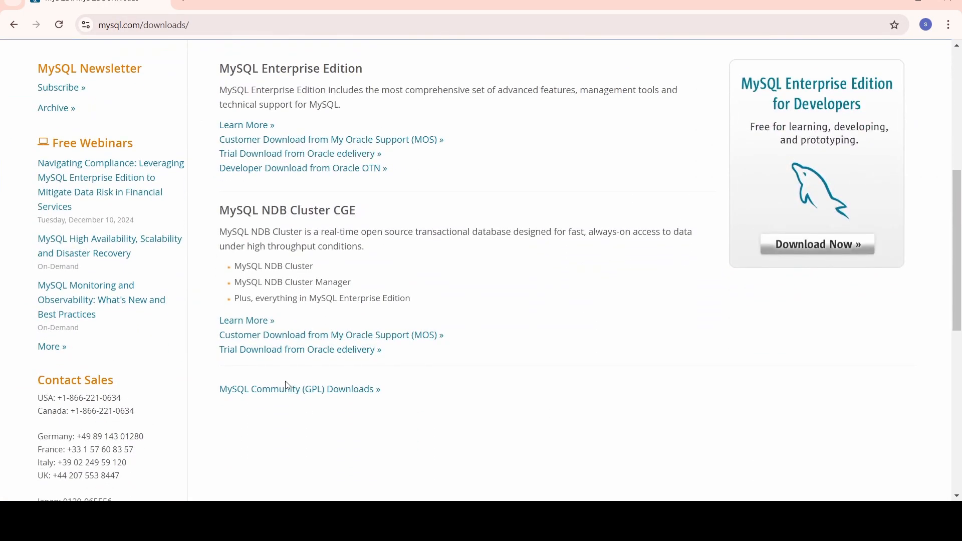
click(281, 392)
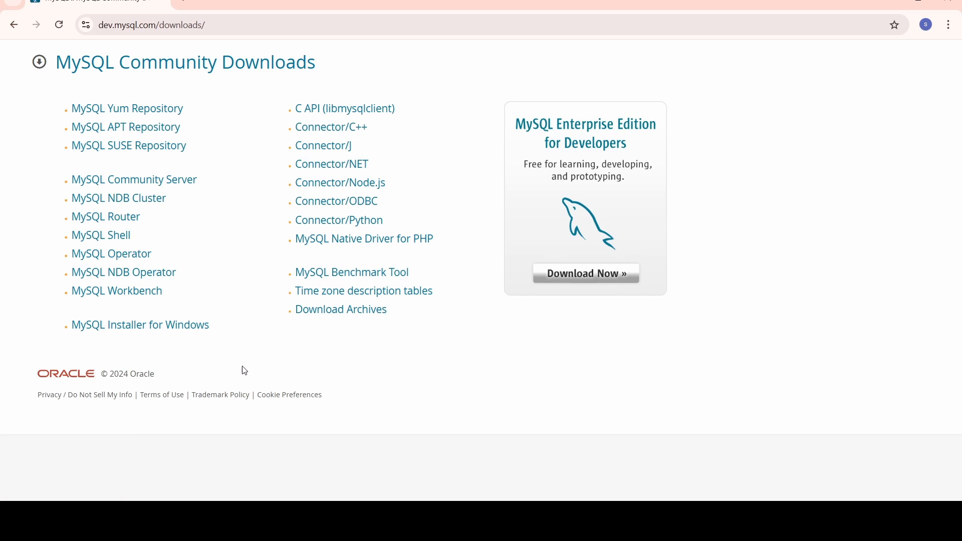
click(199, 334)
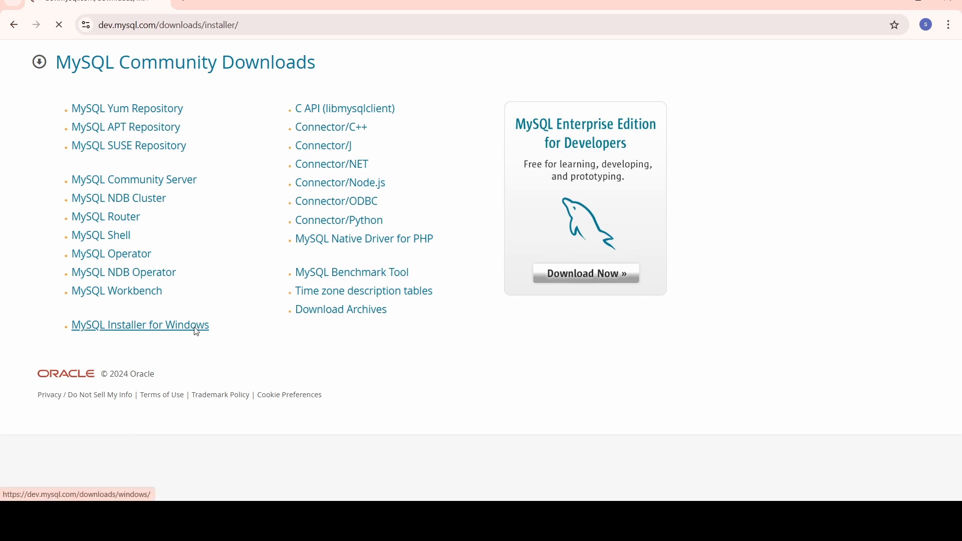
scroll(395, 354, down, 1)
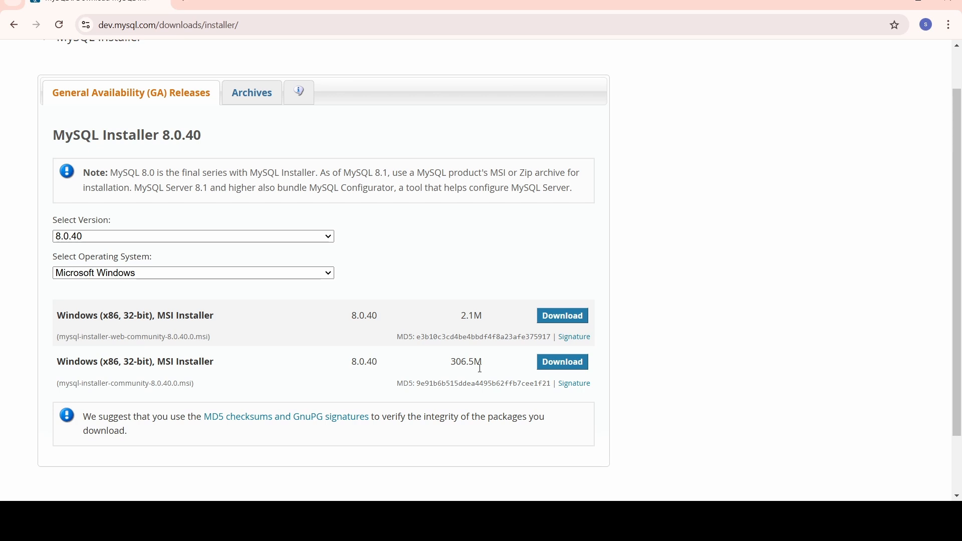
click(557, 367)
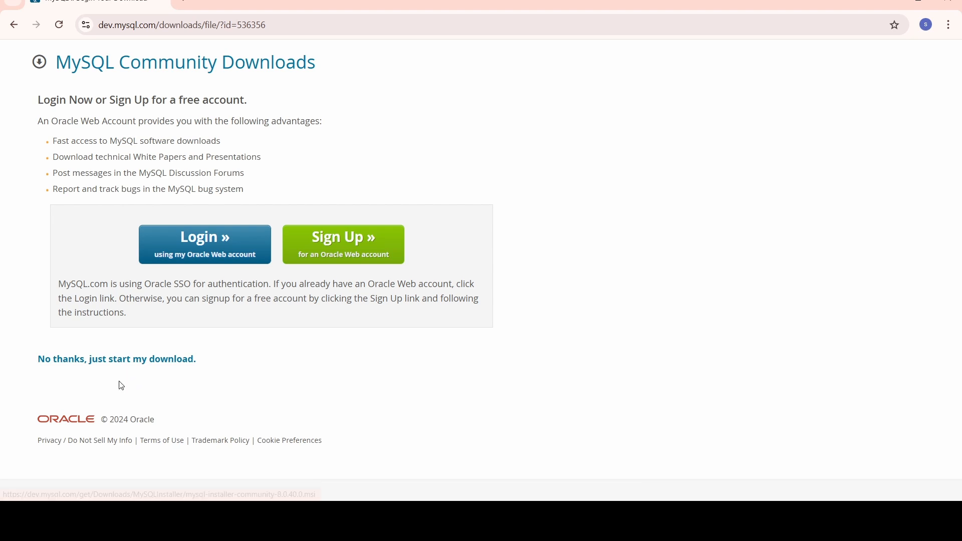
Download the installer without logging in and run it from Chrome's downloads.
click(116, 360)
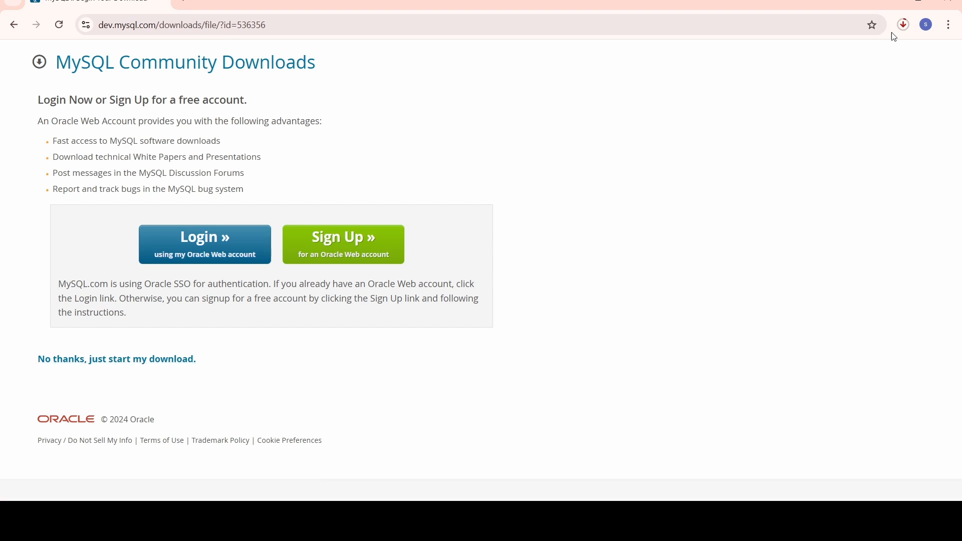
click(907, 24)
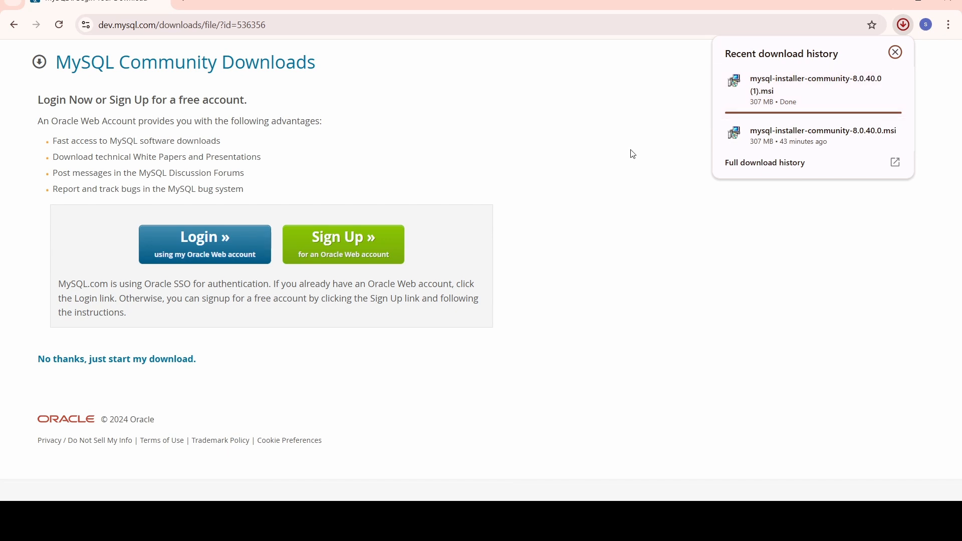
click(762, 91)
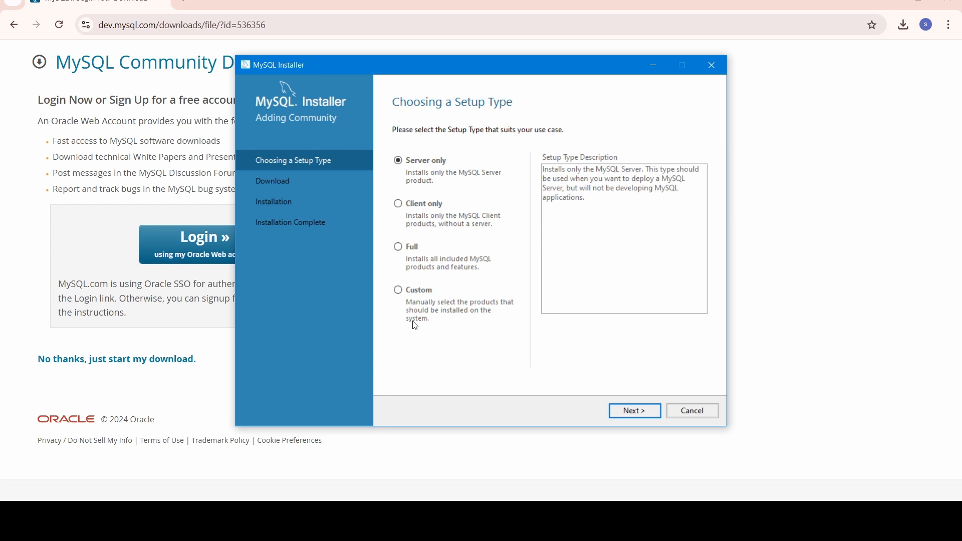
Choose the Custom setup type and add MySQL Server 8.0.40 - X64.
click(399, 291)
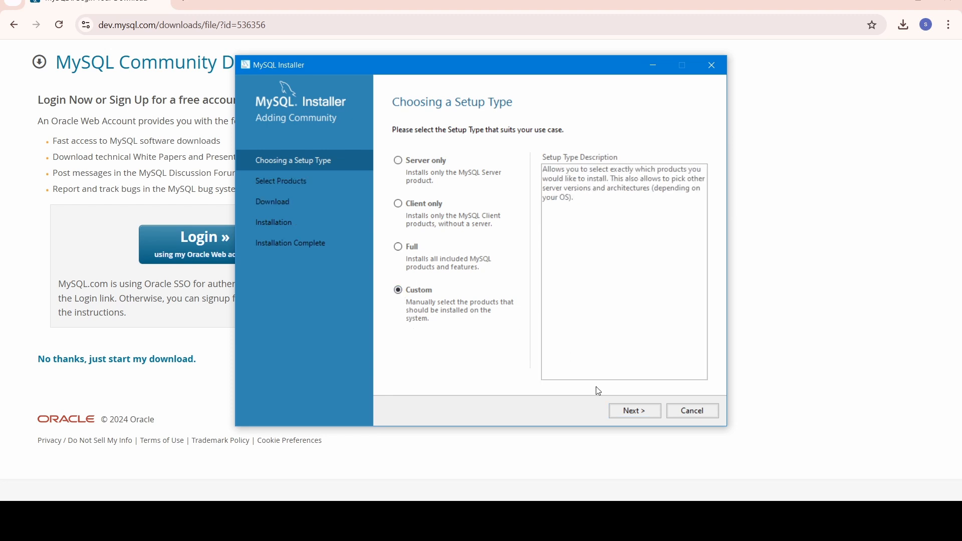
click(626, 415)
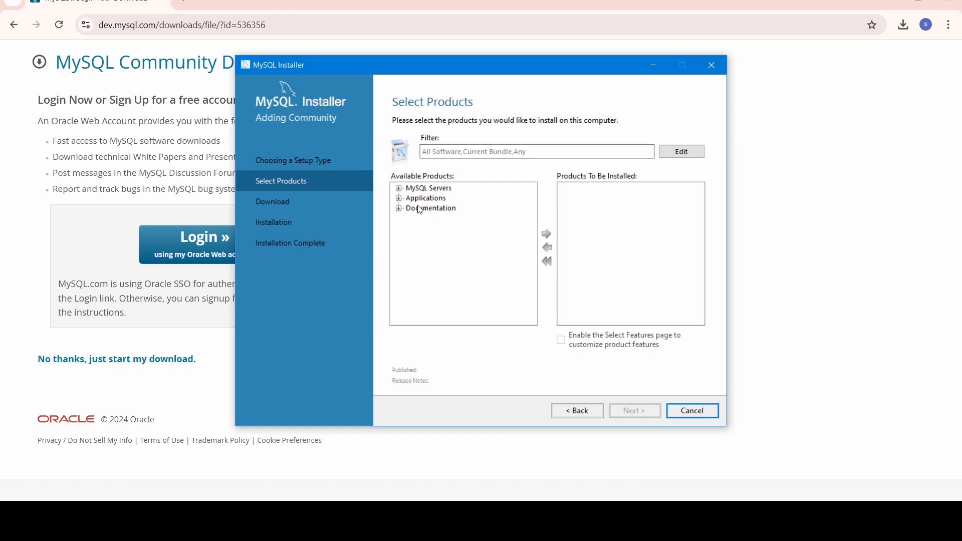
click(400, 190)
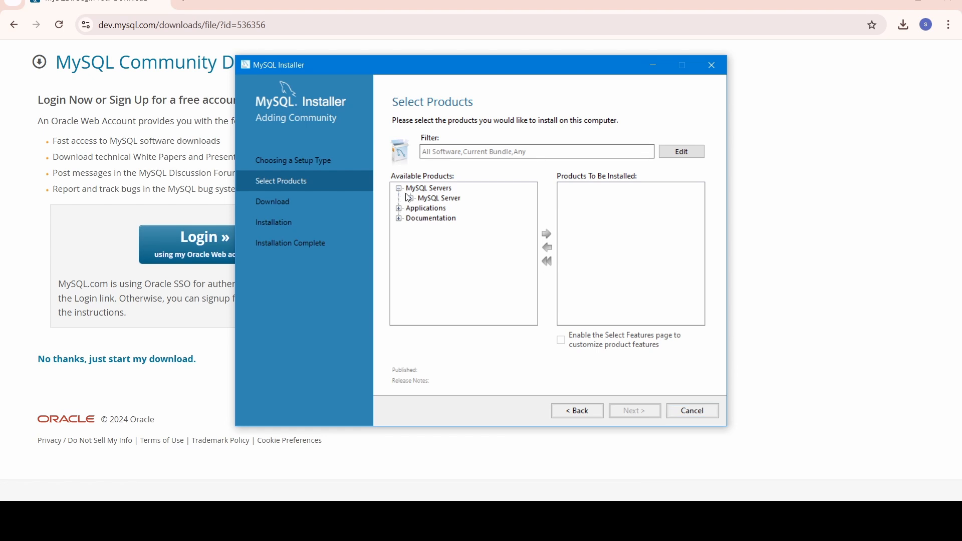
click(411, 199)
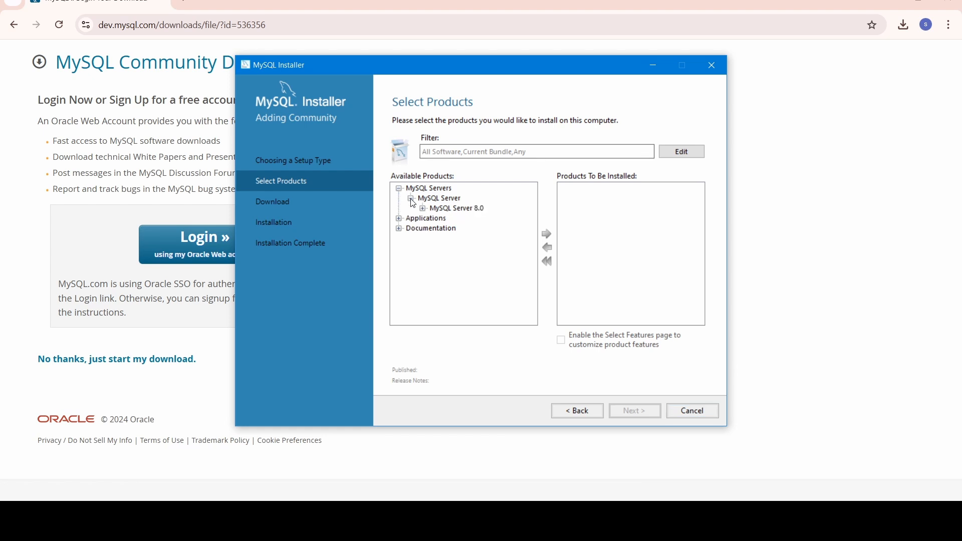
click(423, 208)
click(448, 219)
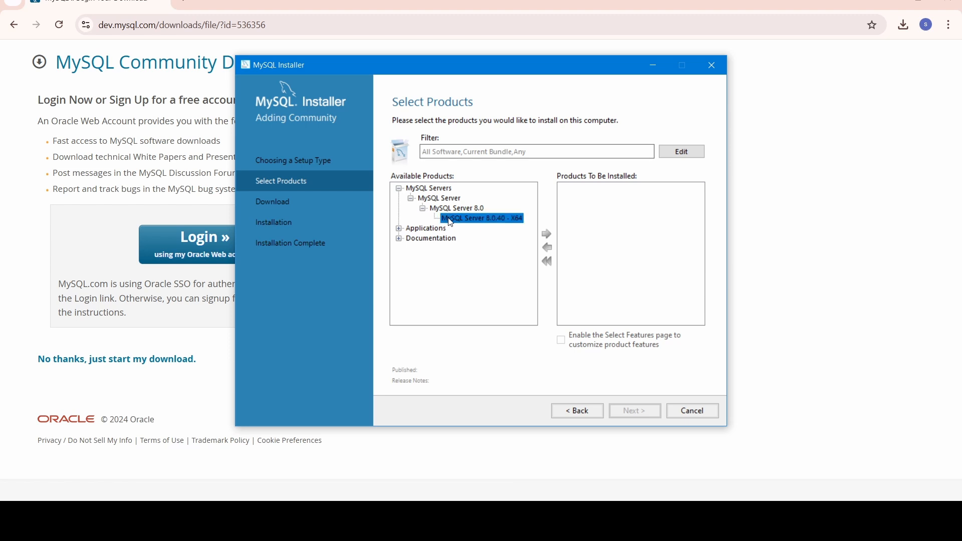
click(547, 234)
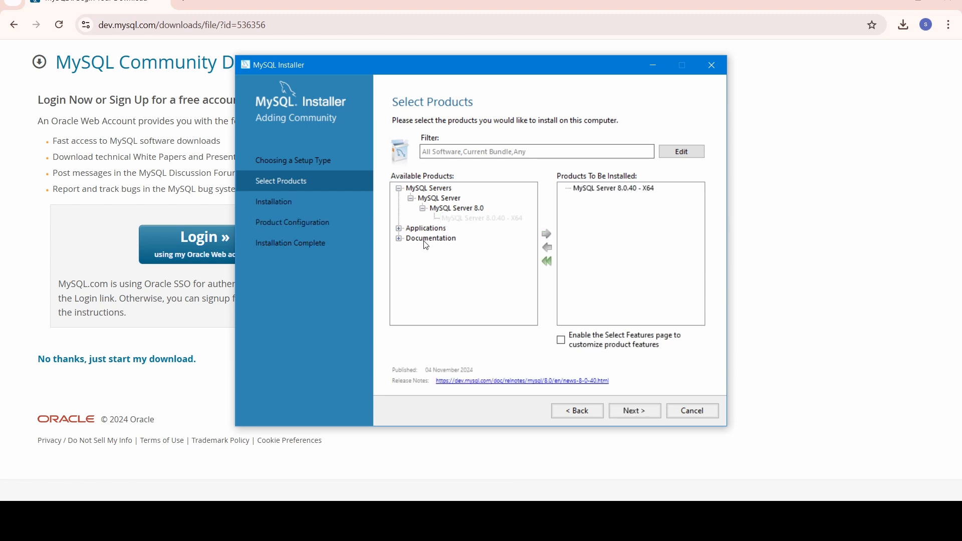
Add MySQL Workbench 8.0.40 - X64 and MySQL Shell 8.0.40 - X64 to the install list.
click(399, 229)
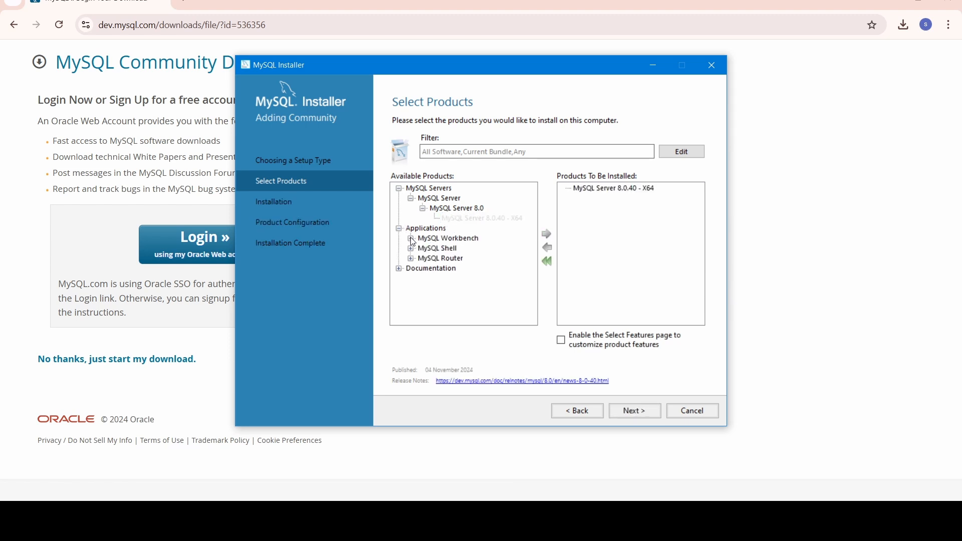
click(411, 239)
click(424, 250)
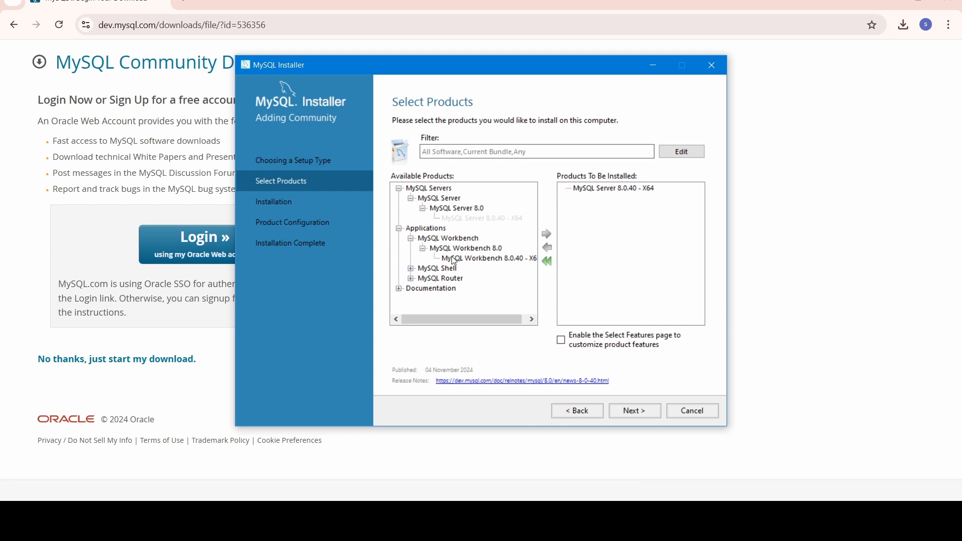
click(453, 259)
click(548, 234)
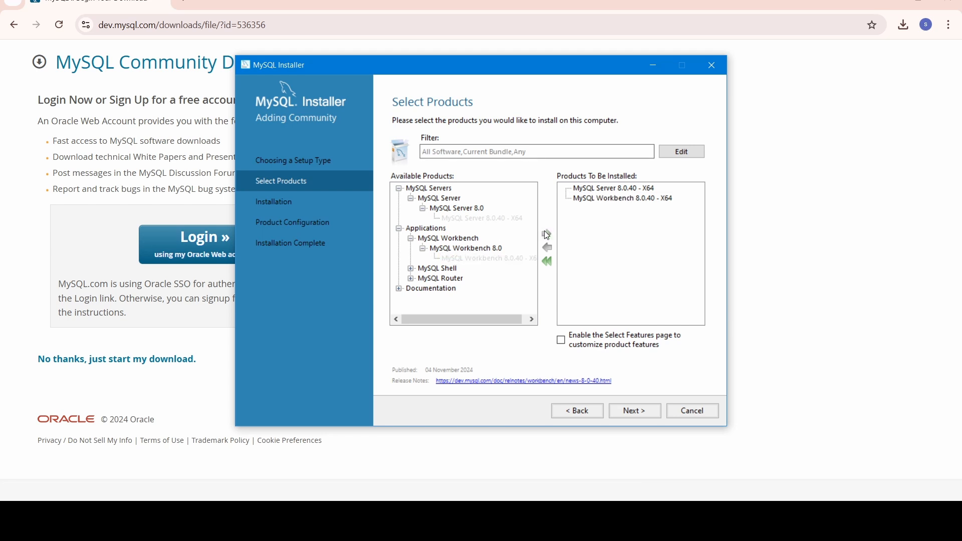
click(412, 269)
click(423, 279)
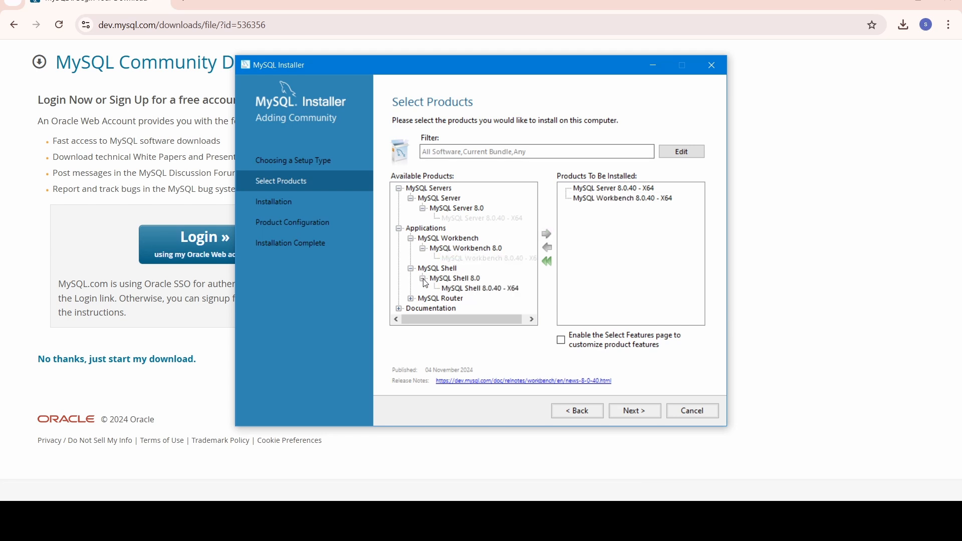
click(452, 290)
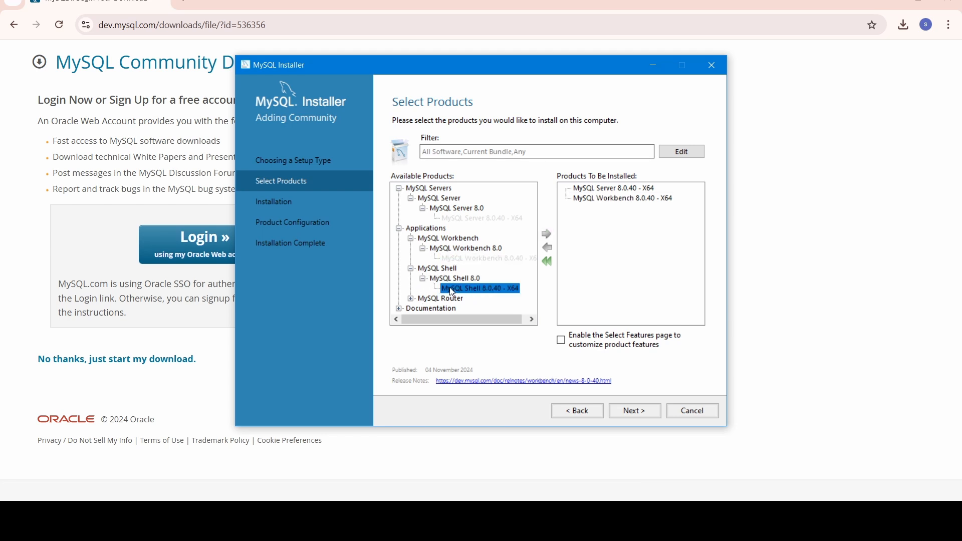
click(546, 233)
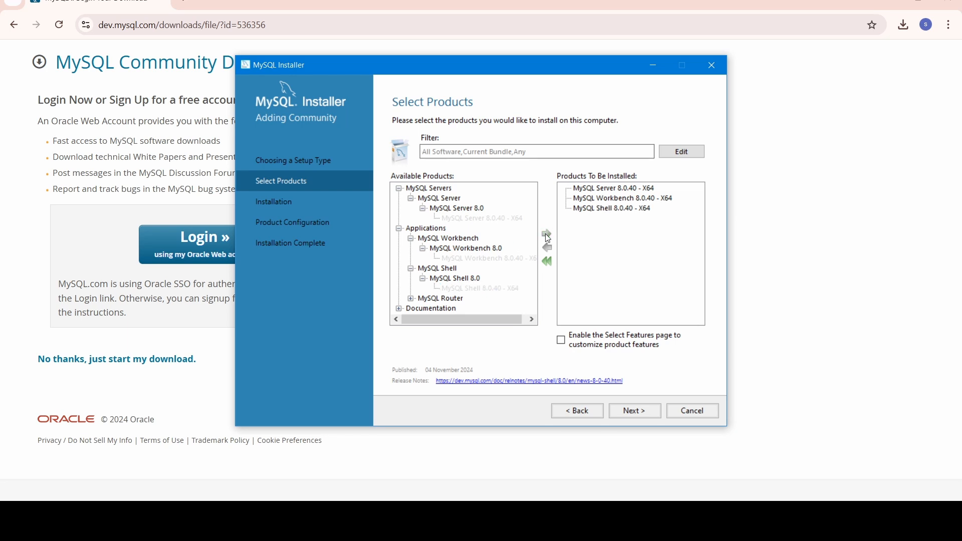
Execute the install of Server, Workbench and Shell 8.0.40, continuing once all show Complete.
click(633, 410)
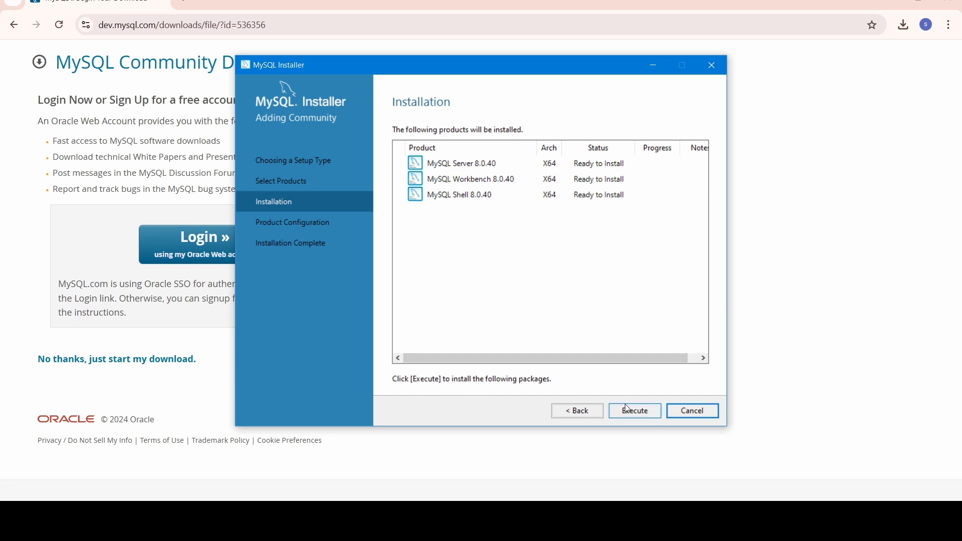
click(635, 413)
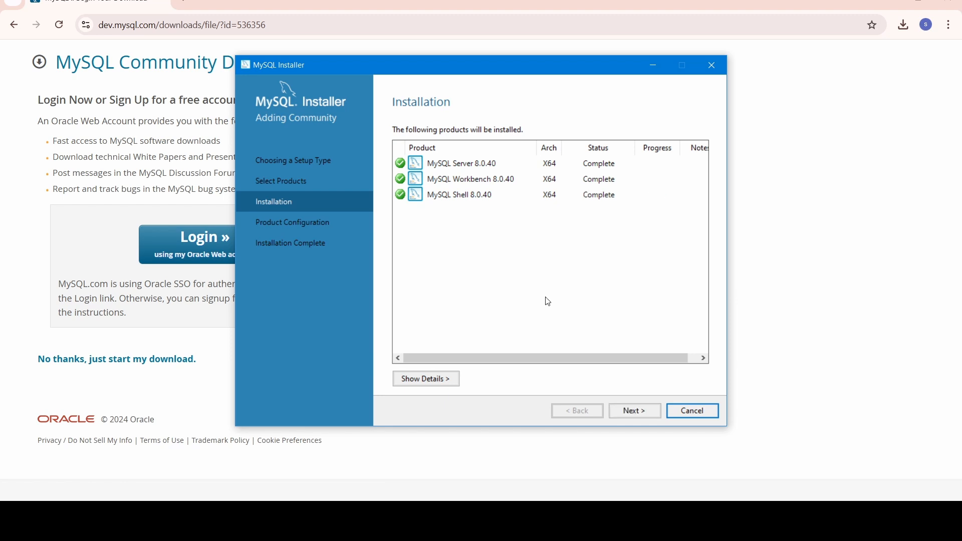
click(635, 414)
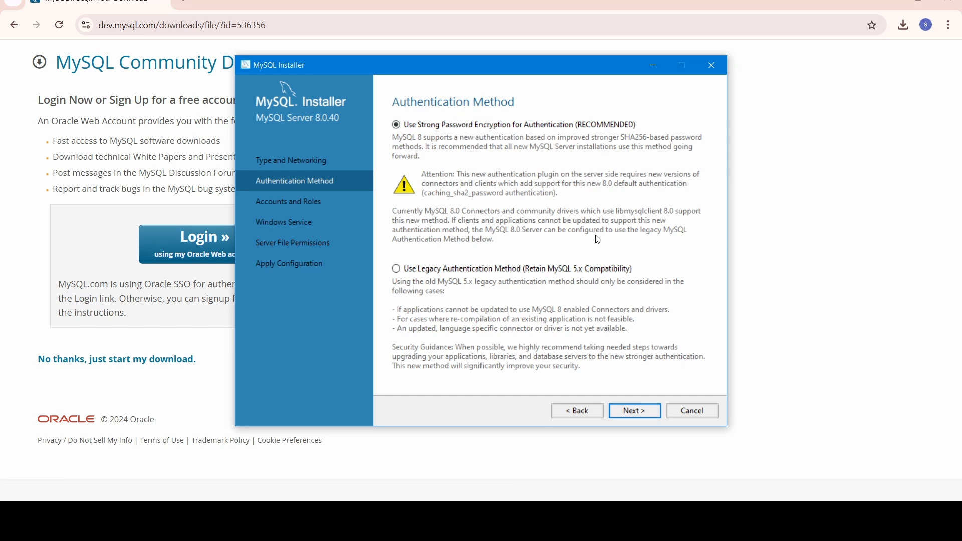
Keep 'Use Strong Password Encryption' and continue to Accounts and Roles.
click(635, 411)
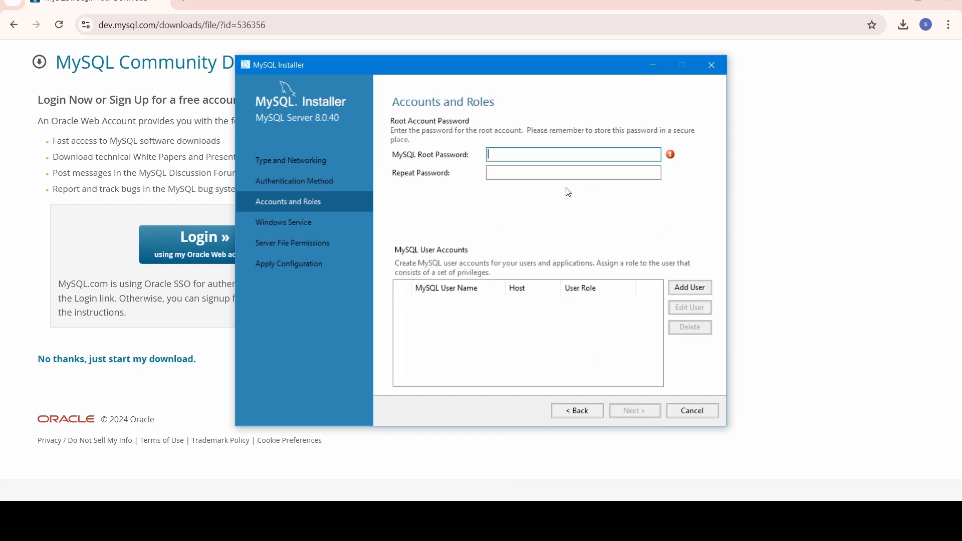
Enter and confirm the MySQL root password, then continue to Windows Service.
text(12345678)
click(546, 170)
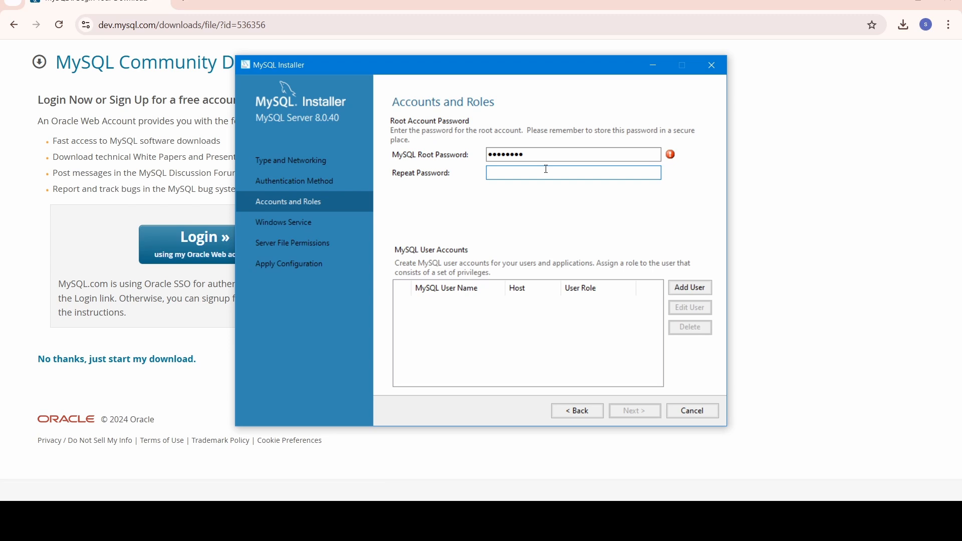
text(12345678)
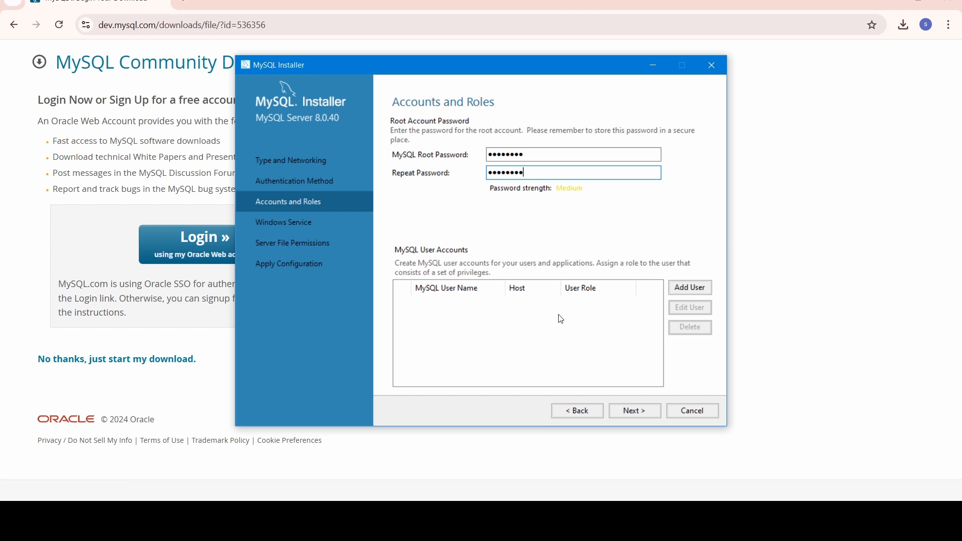
click(629, 410)
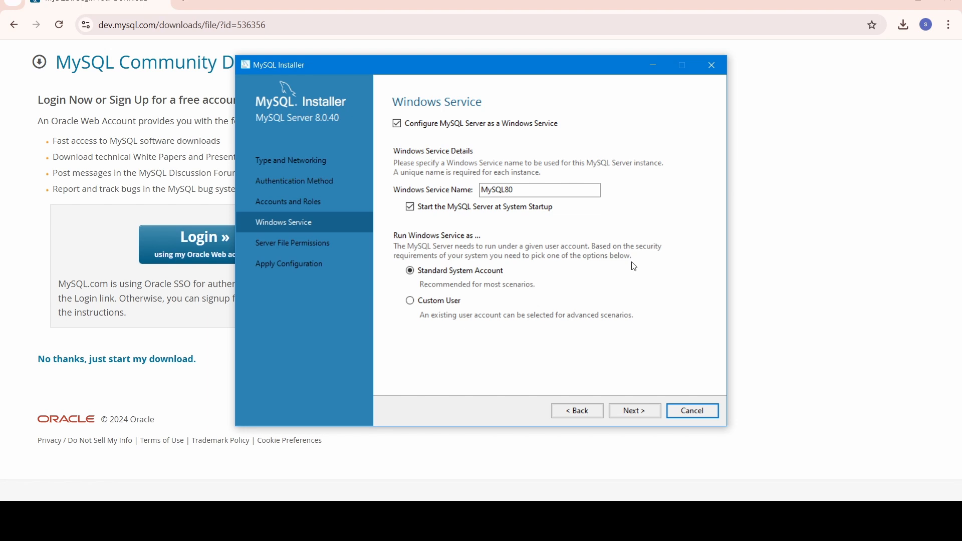
Keep the MySQL80 service and default file permissions, then execute the server configuration.
click(638, 409)
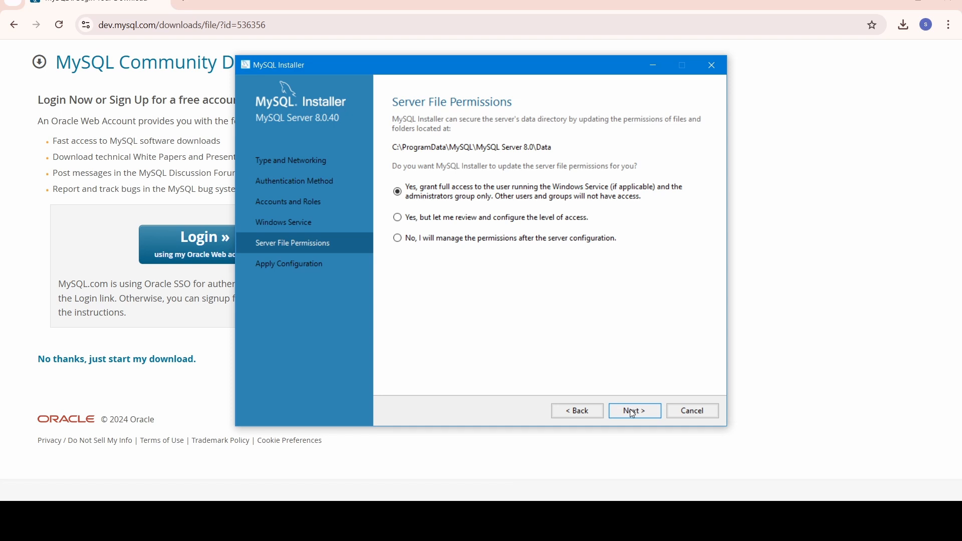
click(630, 409)
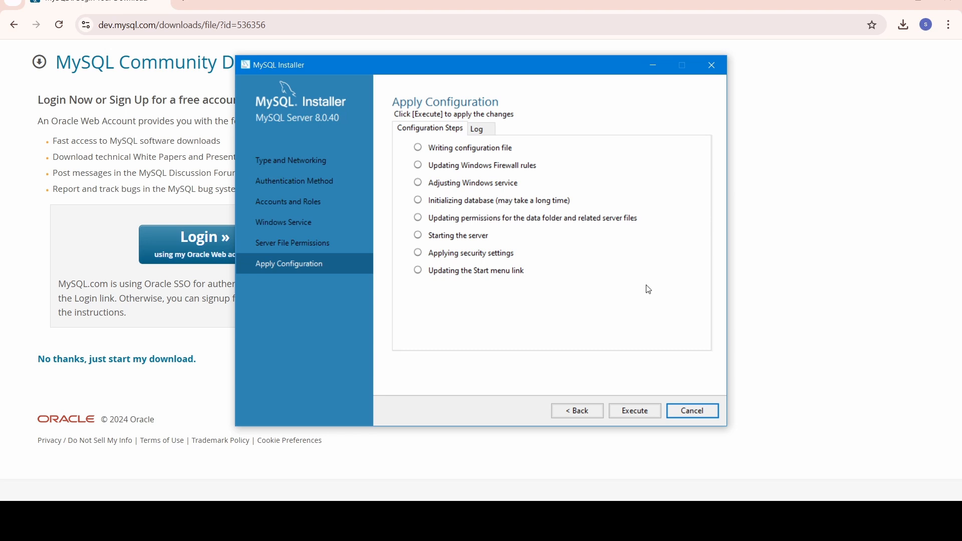
click(632, 411)
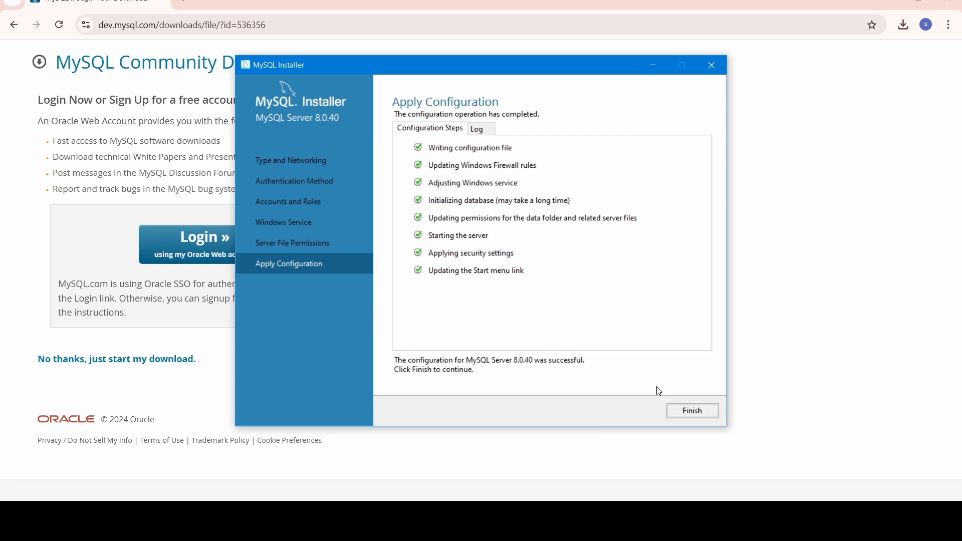
click(682, 414)
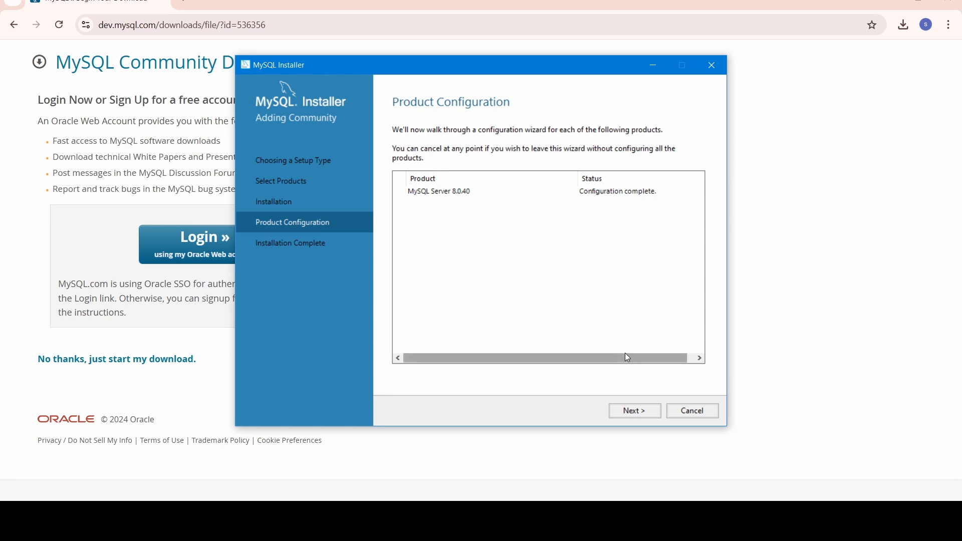
click(635, 410)
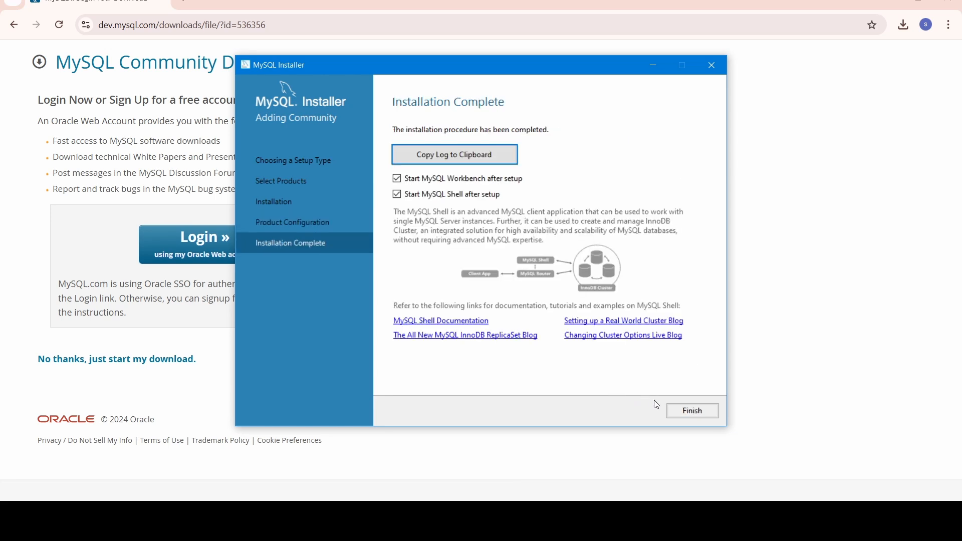
Finish the installation with Workbench and Shell set to start after setup.
click(673, 411)
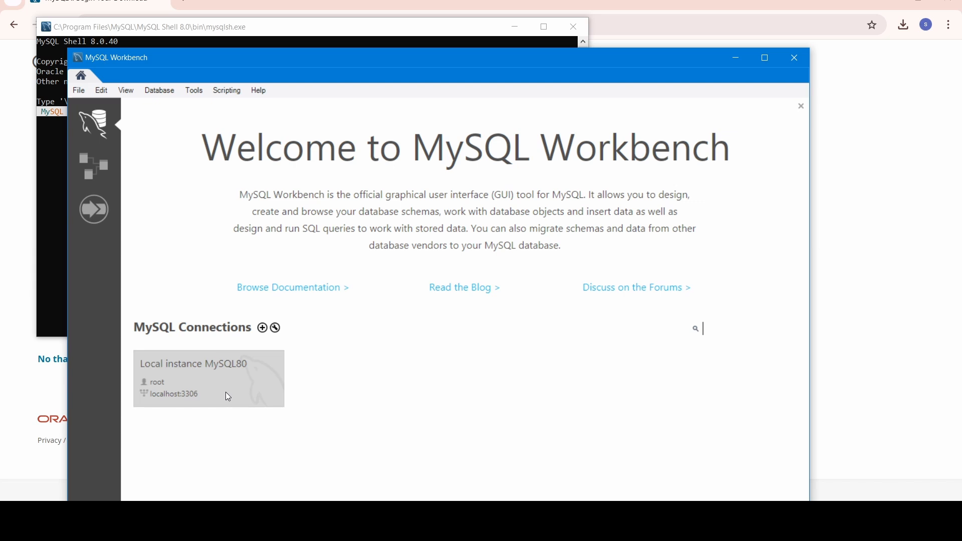
Maximize Workbench and log in to Local instance MySQL80 as root, saving the password in the vault.
click(764, 58)
click(158, 327)
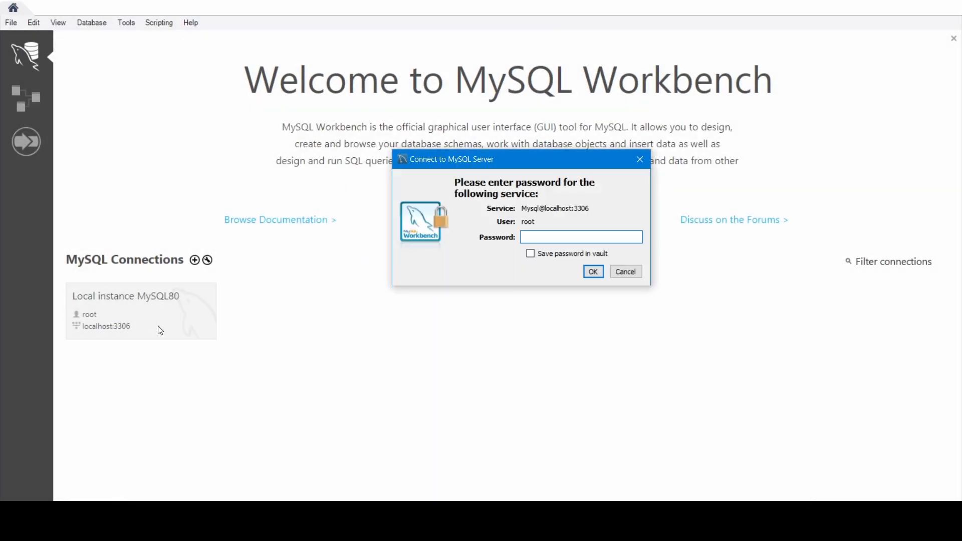
text(********)
click(533, 258)
click(597, 275)
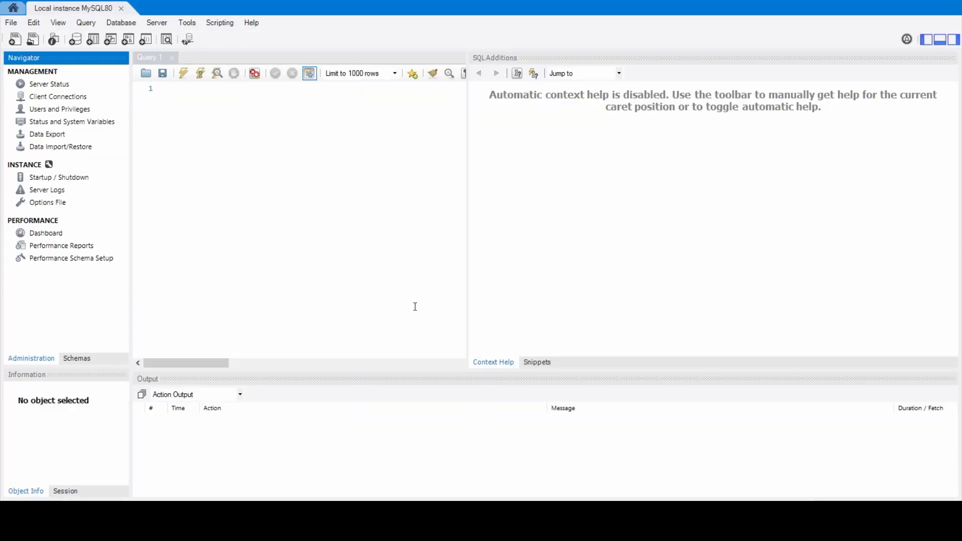
Open C:\Program Files\MySQL\MySQL Server 8.0\bin in File Explorer and copy its full path.
click(346, 520)
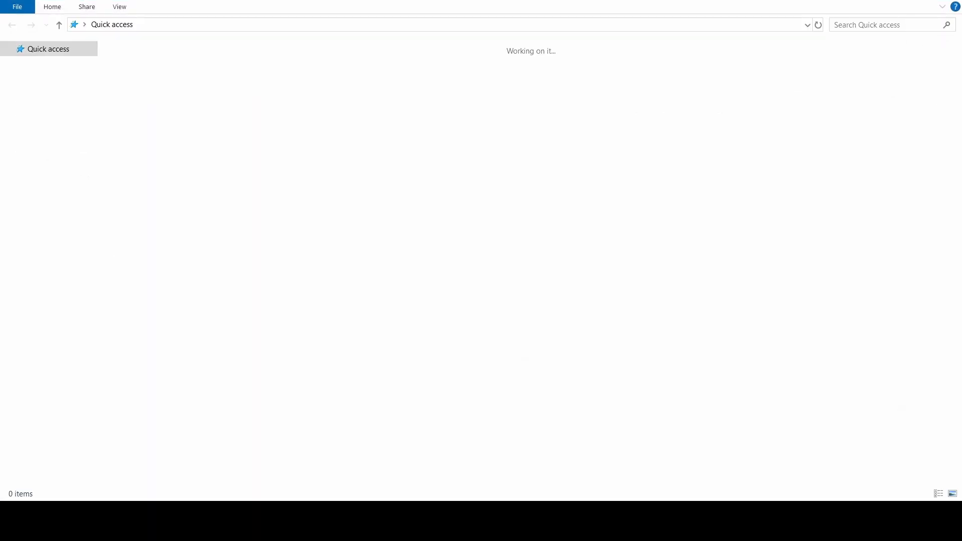
click(54, 216)
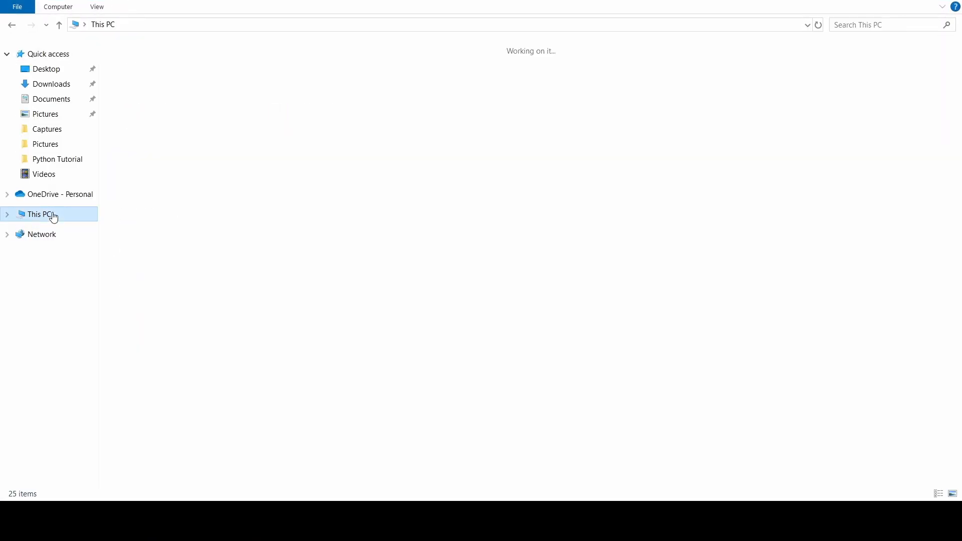
click(216, 175)
double_click(216, 175)
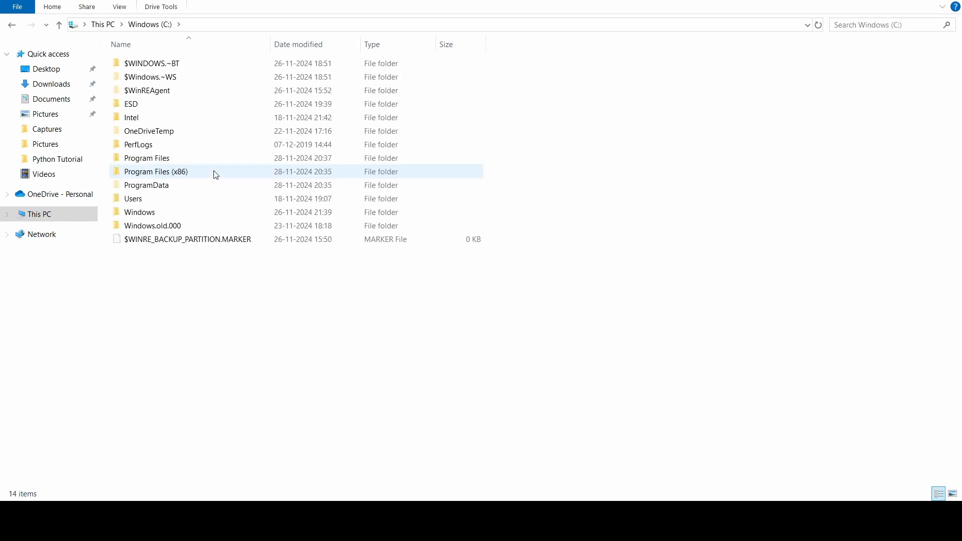
double_click(163, 158)
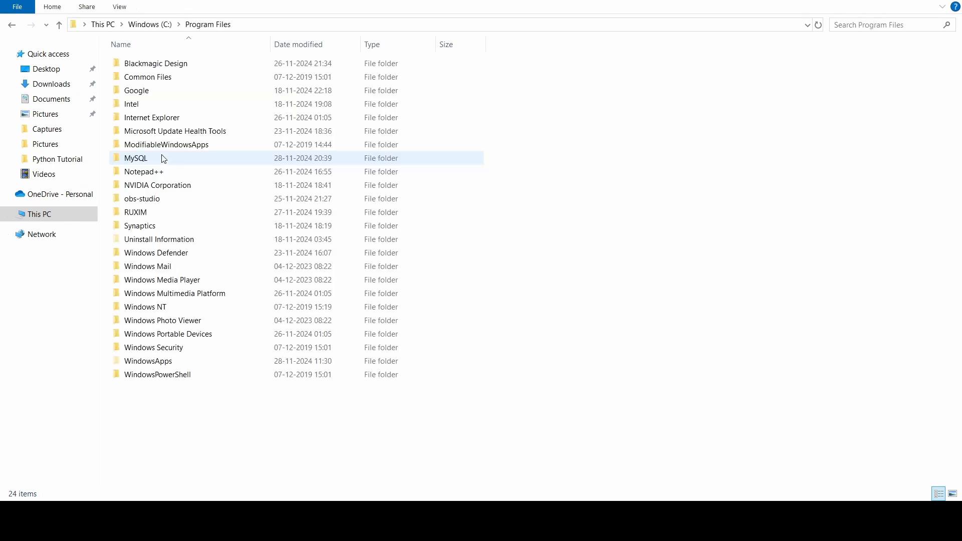
double_click(164, 159)
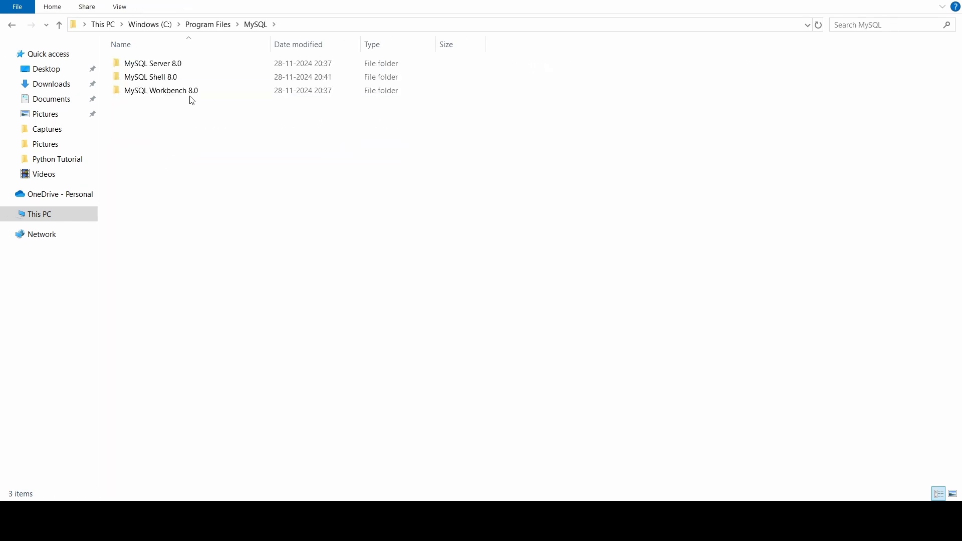
double_click(176, 65)
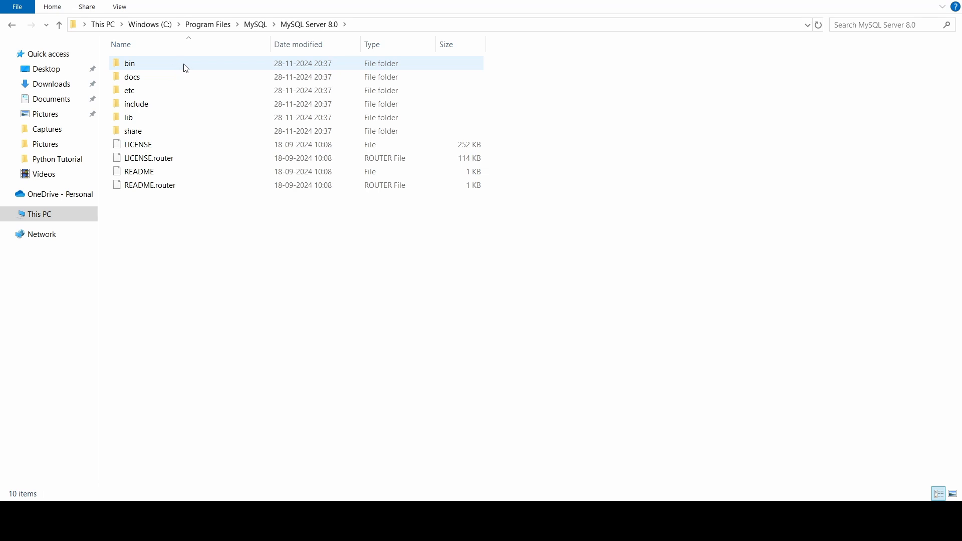
click(186, 68)
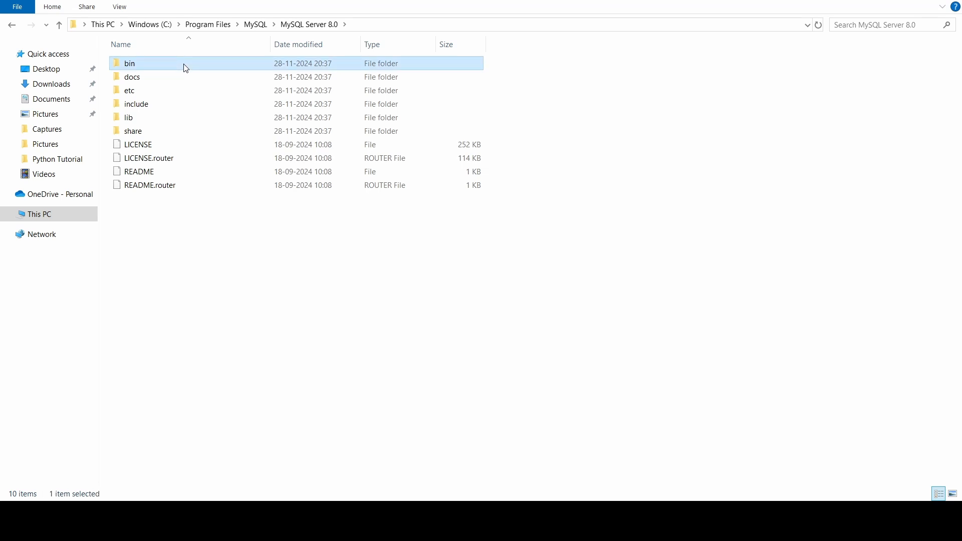
double_click(186, 68)
click(414, 25)
key(ctrl+c)
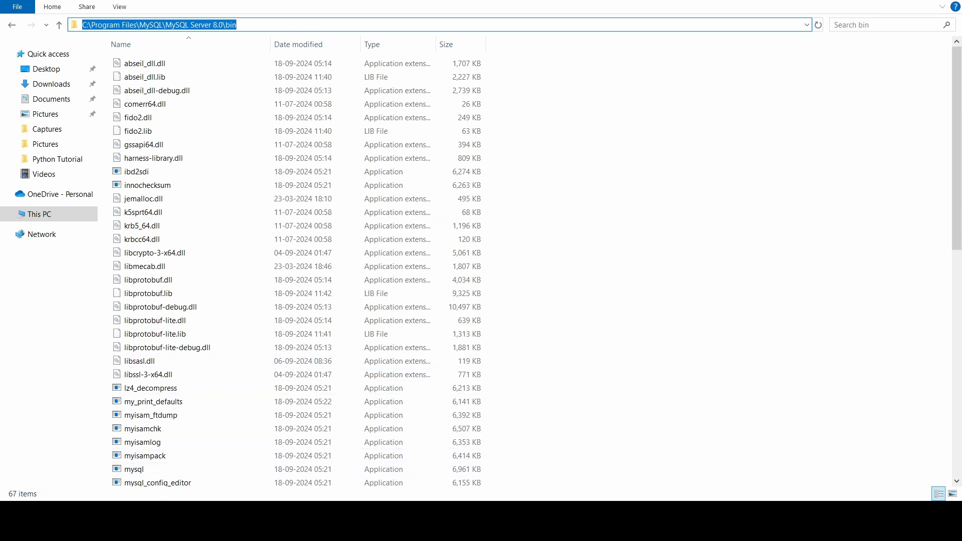
key(super+s)
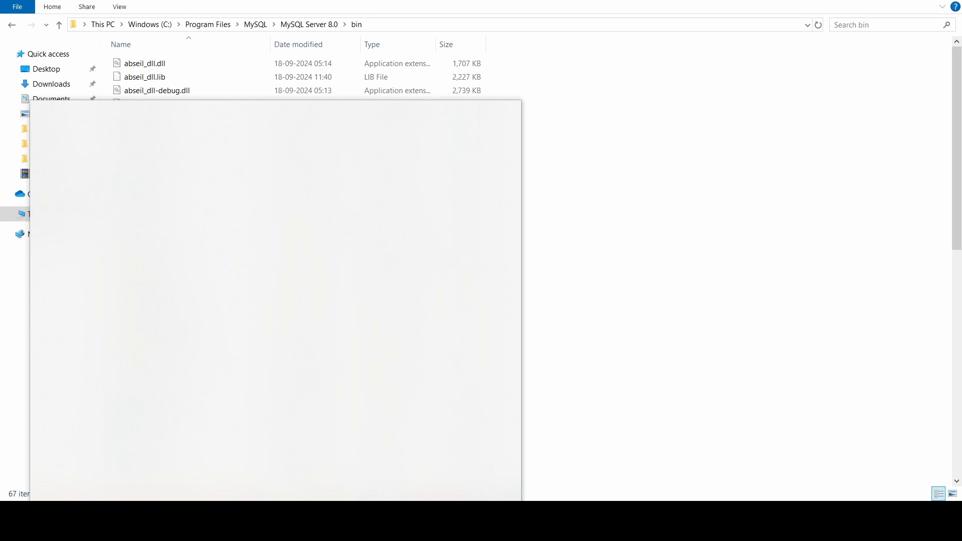
Add C:\Program Files\MySQL\MySQL Server 8.0\bin as a new system Path entry and save.
text(env)
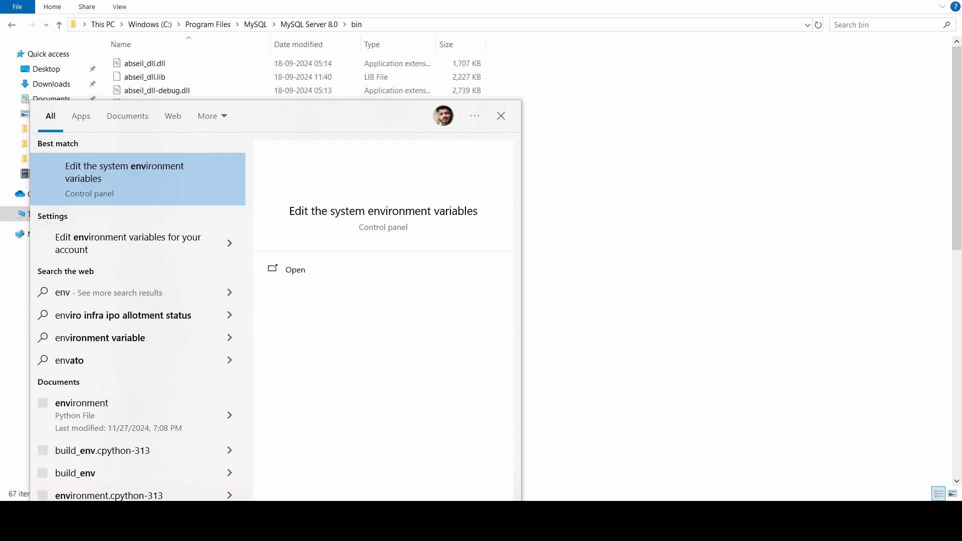
click(109, 188)
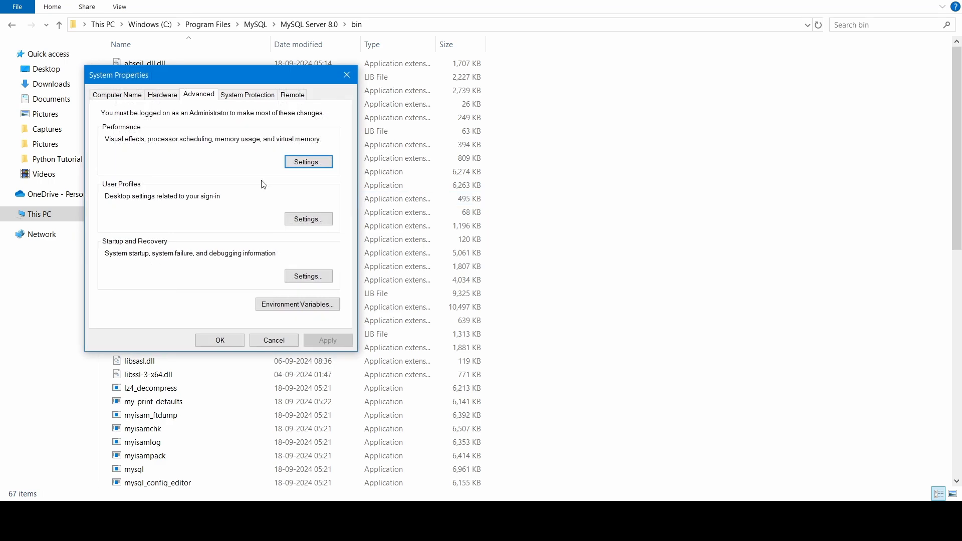
click(296, 304)
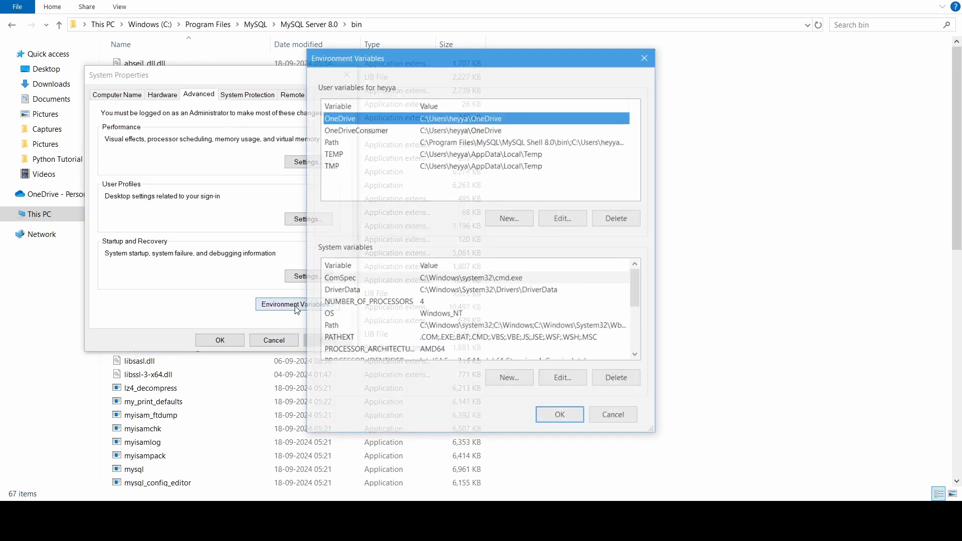
double_click(423, 329)
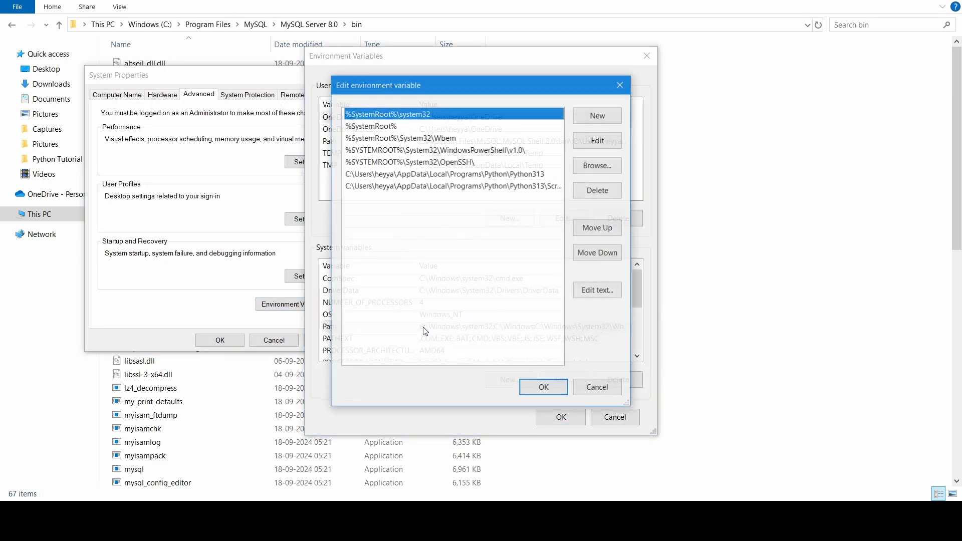
click(604, 116)
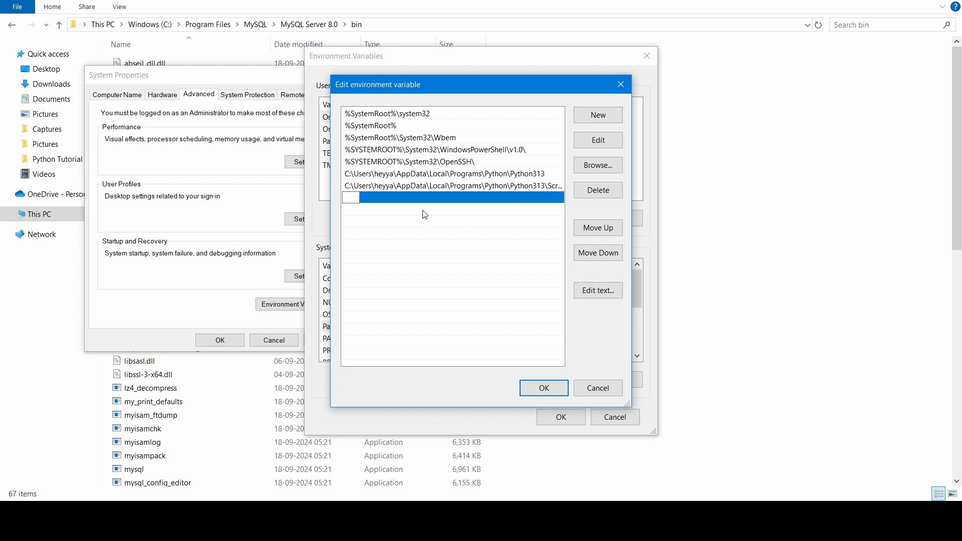
key(ctrl+v)
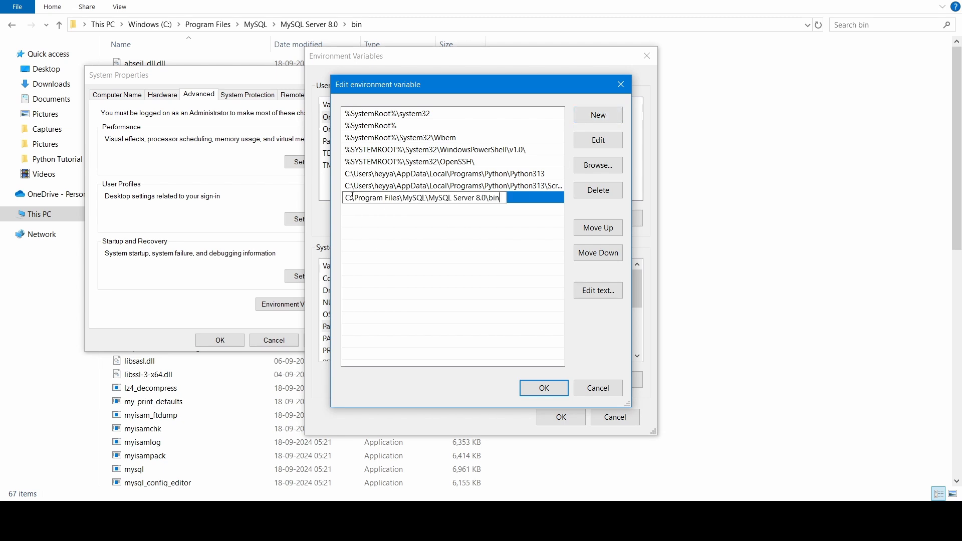
click(543, 387)
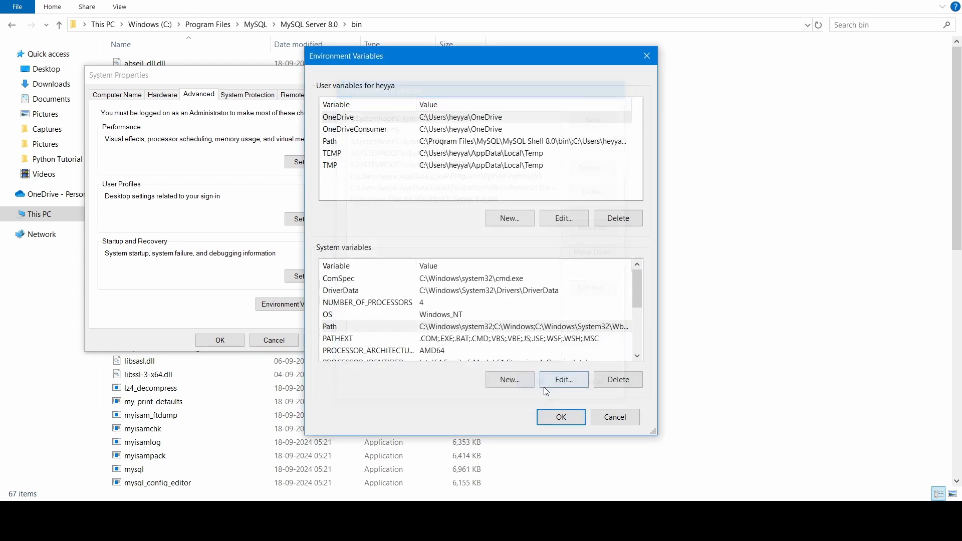
click(557, 417)
click(201, 341)
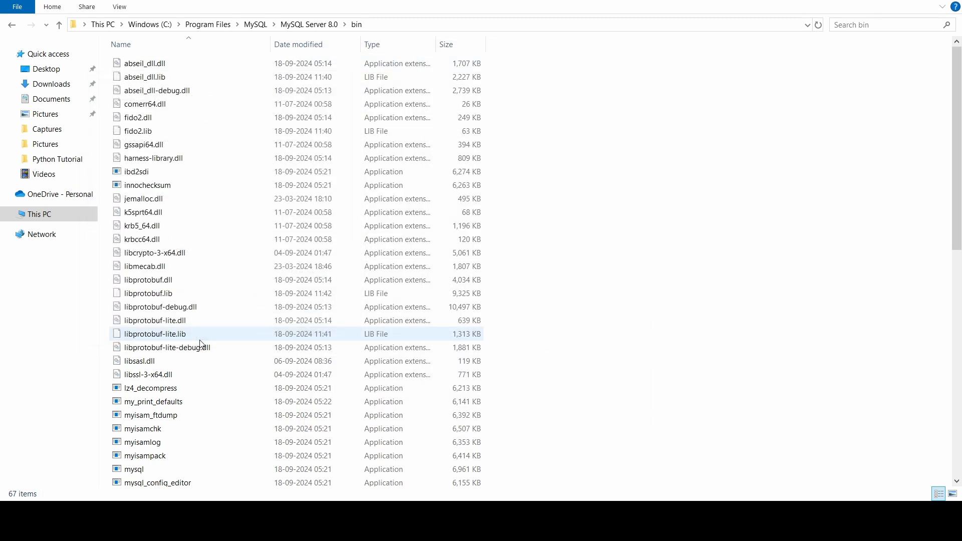
Open Command Prompt and run mysql --version to confirm version 8.0.40.
click(75, 514)
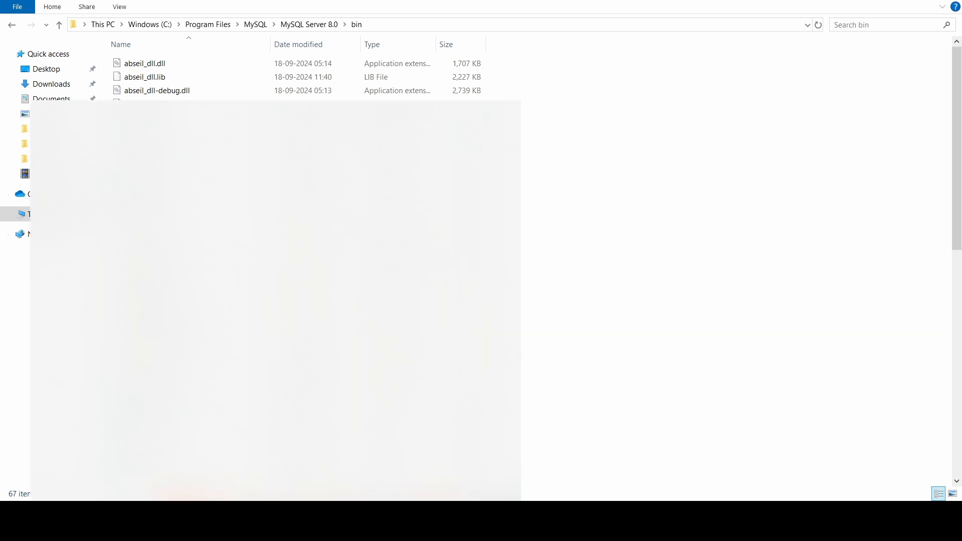
text(cmd)
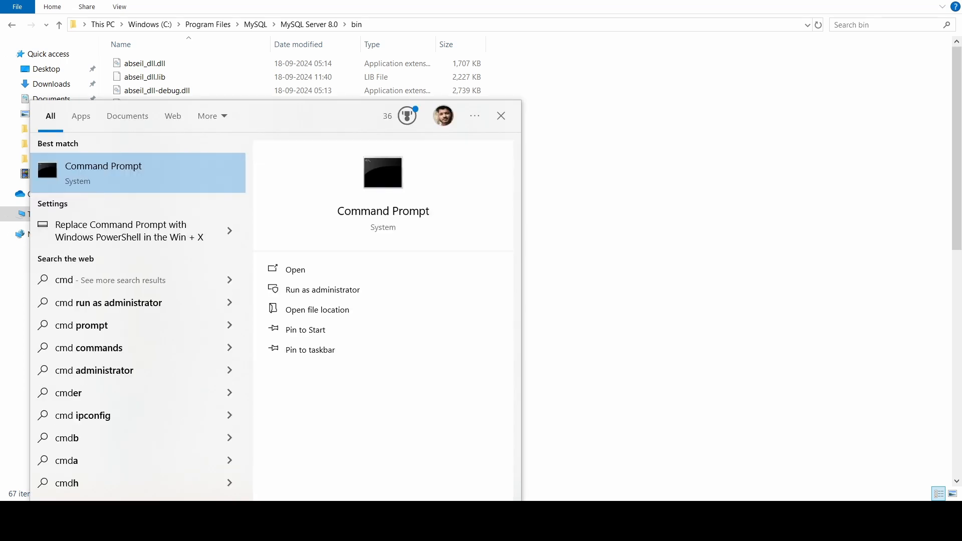
click(118, 182)
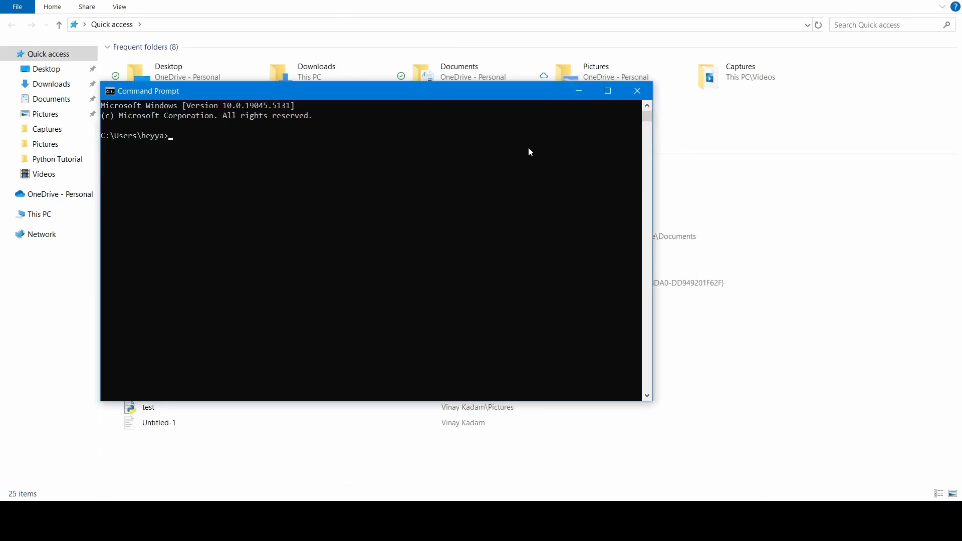
text(mysql --version)
key(Return)
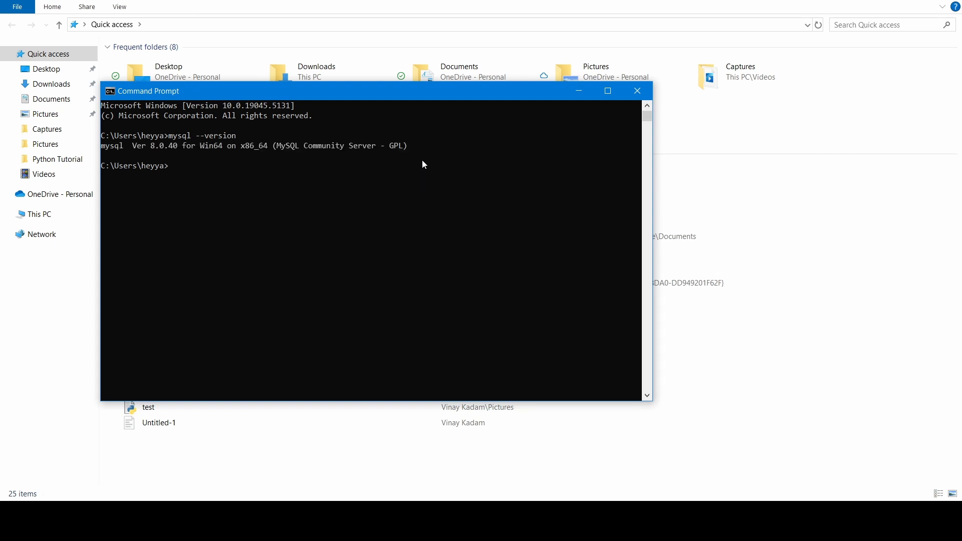
Log in to the MySQL server as root with mysql -u root -p and the root password.
text(mysql -u root -p)
key(Return)
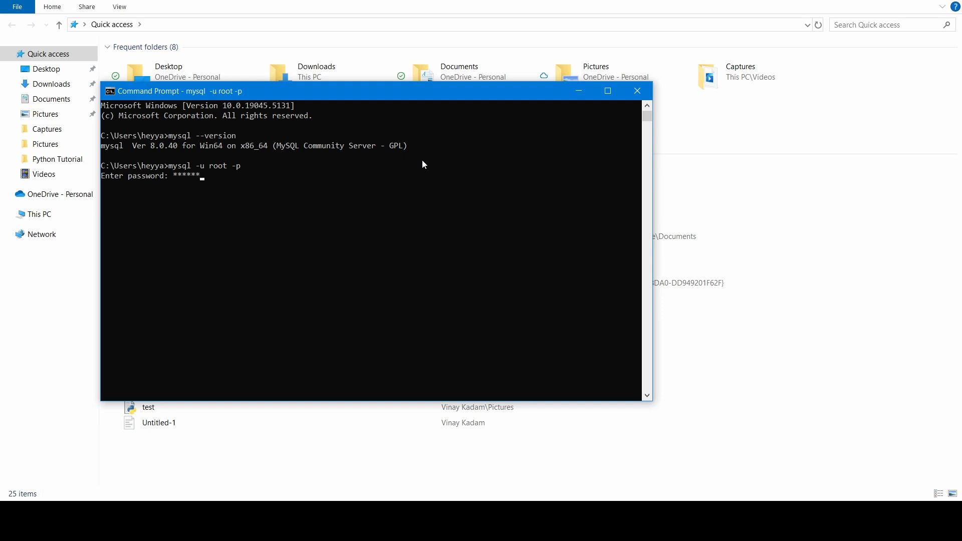
key(Return)
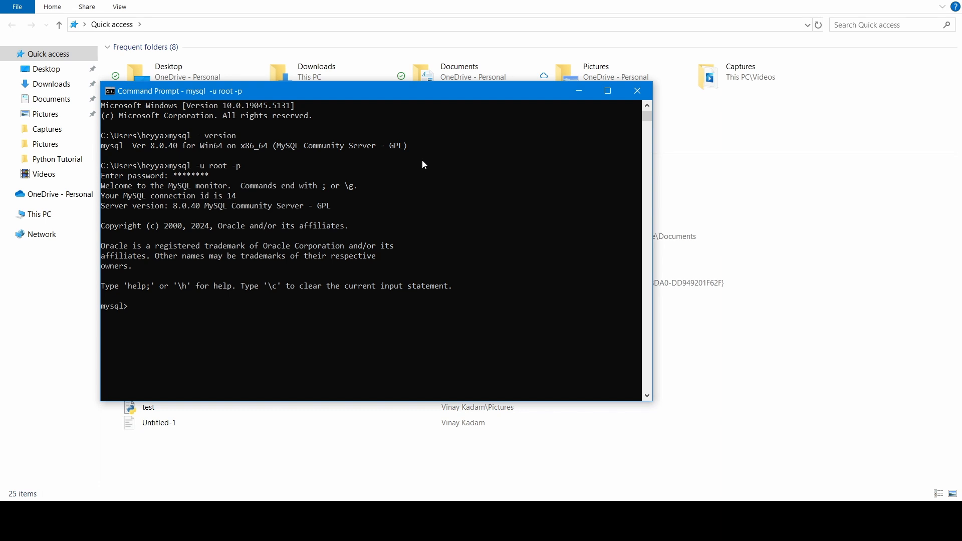
Run show databases; at the mysql> prompt, correcting the typo first.
text(show data)
text(ases)
key(BackSpace)
key(BackSpace)
key(BackSpace)
key(BackSpace)
text(ases;)
key(BackSpace)
key(BackSpace)
key(BackSpace)
key(BackSpace)
text(bases;)
key(Return)
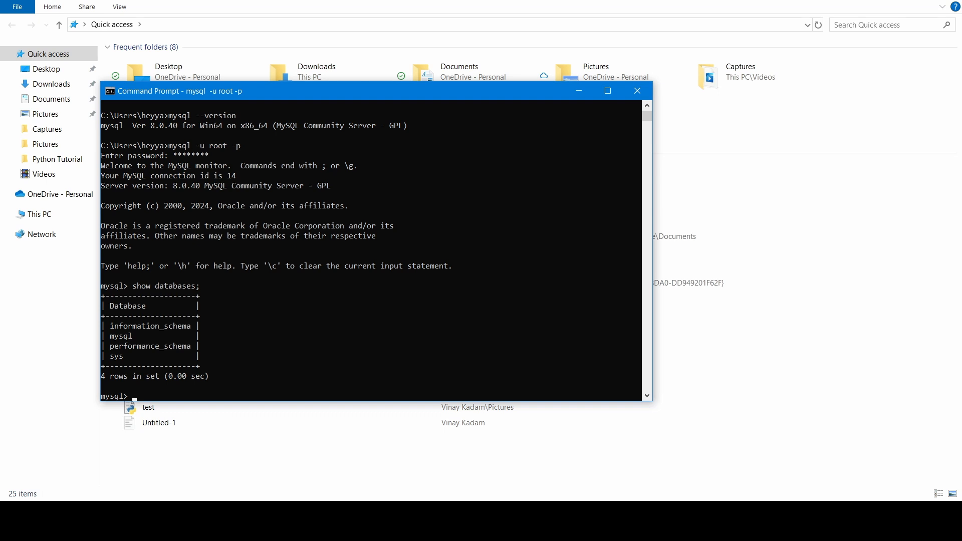
Enter show databases; in Workbench's Query 1 tab and execute it.
click(506, 512)
click(292, 203)
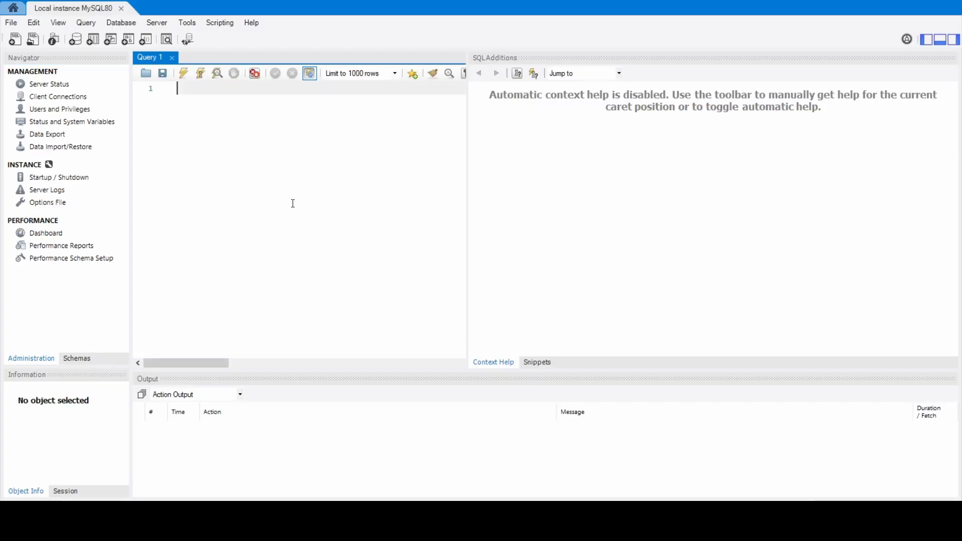
text(show data)
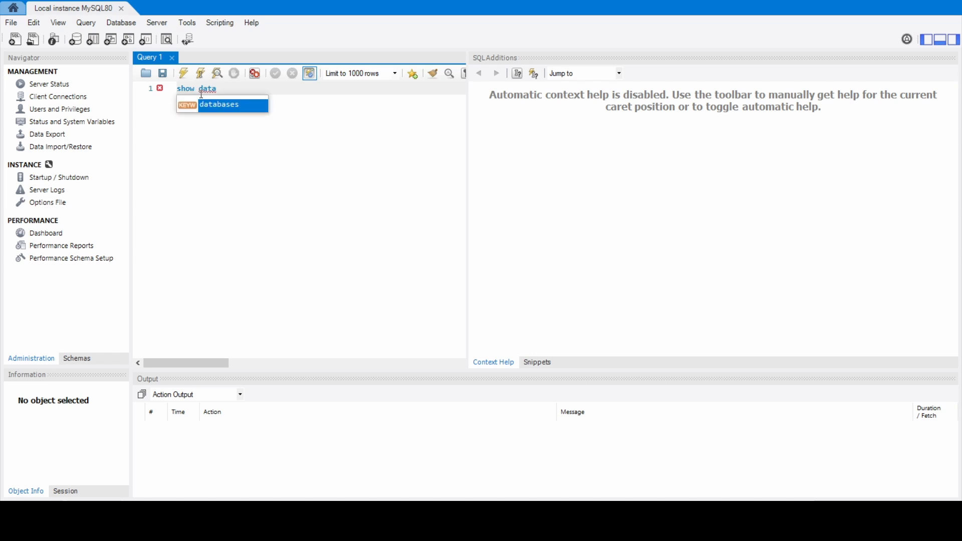
text(ases)
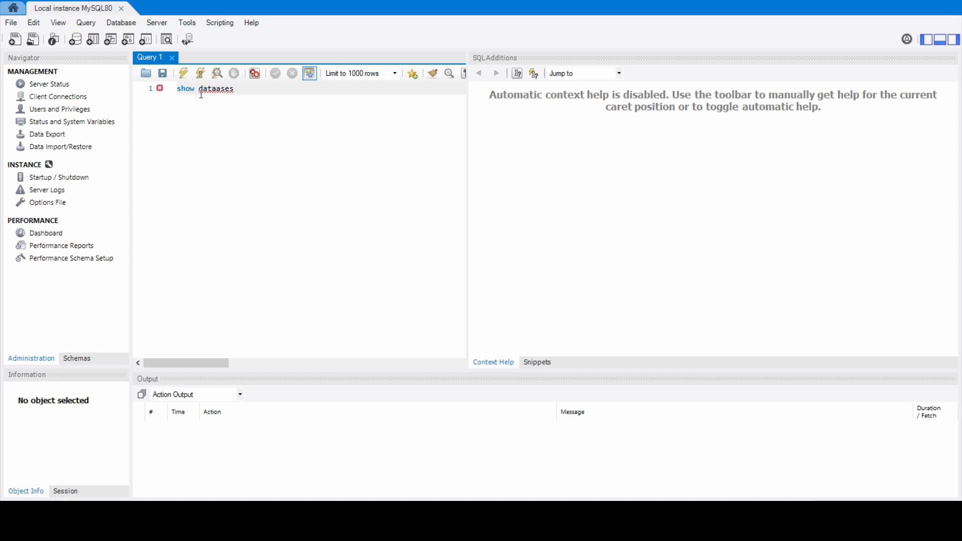
key(BackSpace)
key(BackSpace)
key(BackSpace)
key(BackSpace)
text(ba)
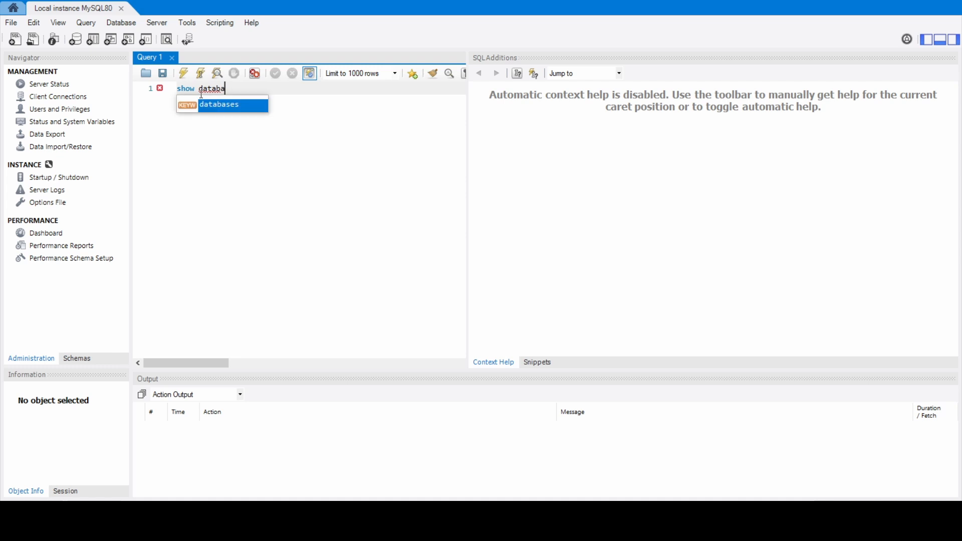
key(Return)
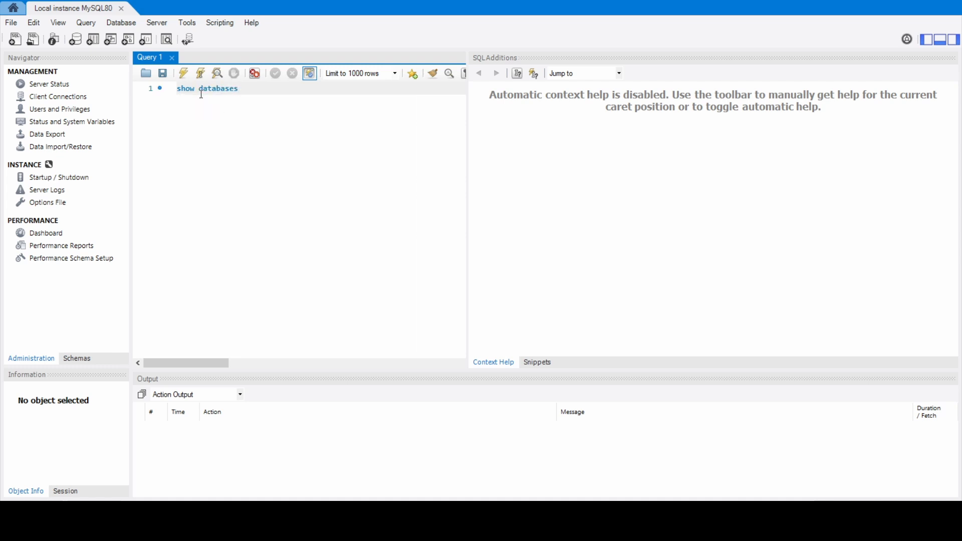
text(;)
shift+click(181, 90)
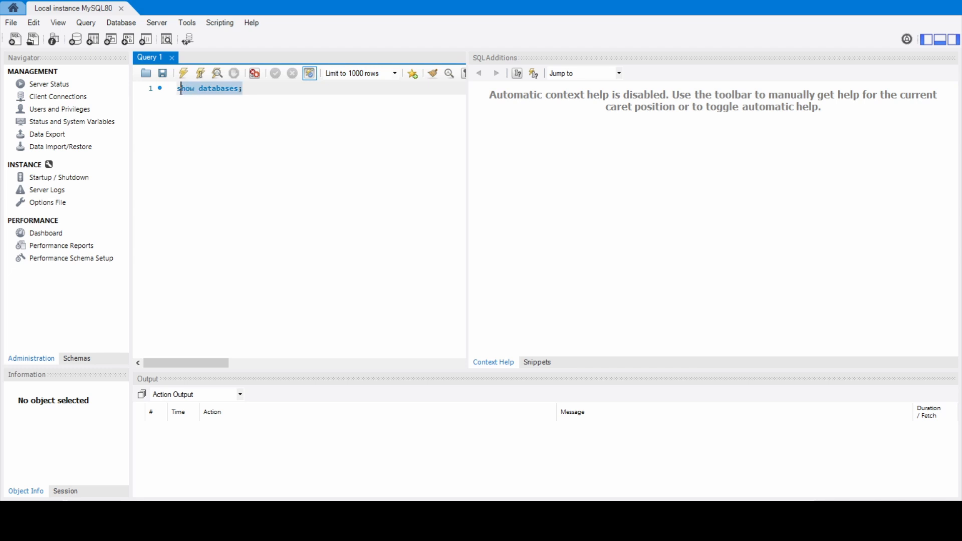
click(186, 75)
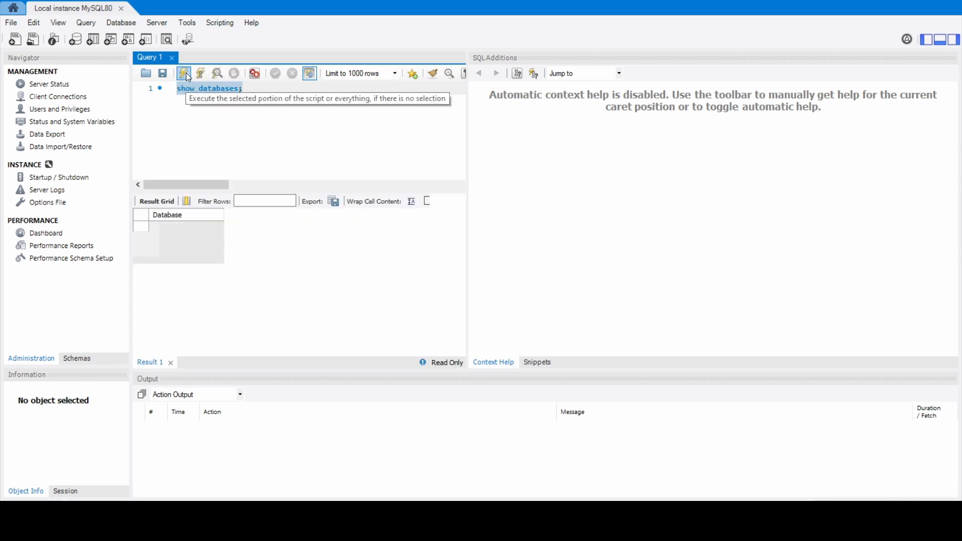